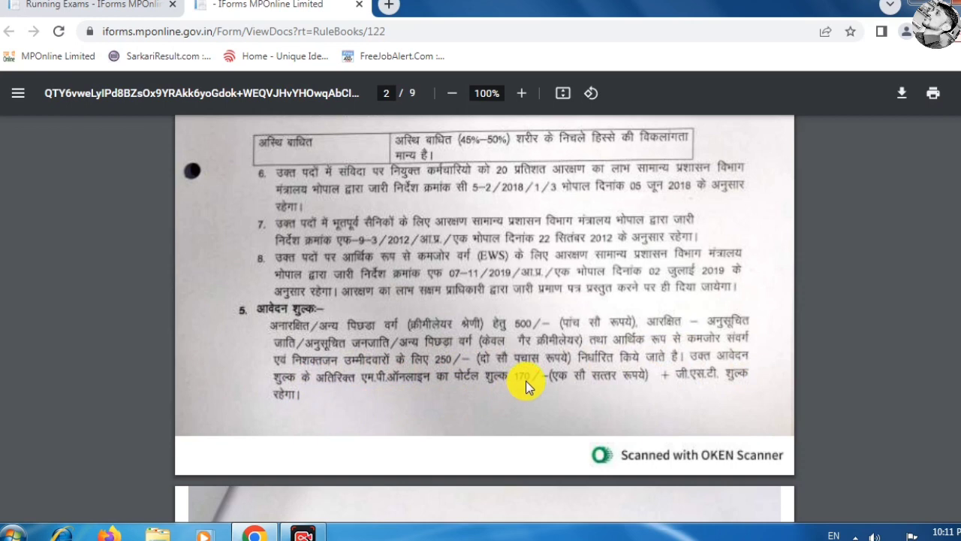
# Review the application fee, age limit, general conditions and required documents in the nursing recruitment rulebook, and return to its first page
pyautogui.scroll(-2, 503, 338)
pyautogui.scroll(-1, 500, 342)
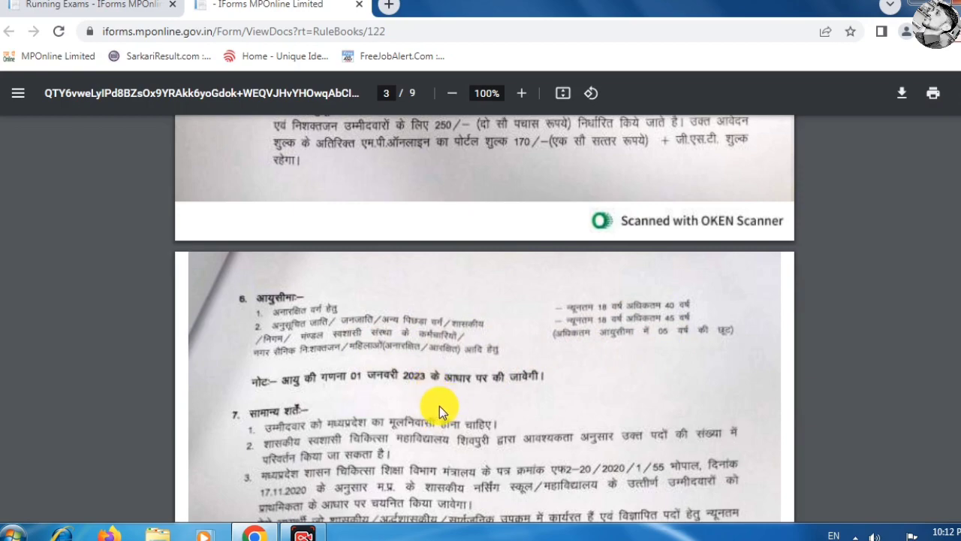
pyautogui.scroll(-15, 458, 398)
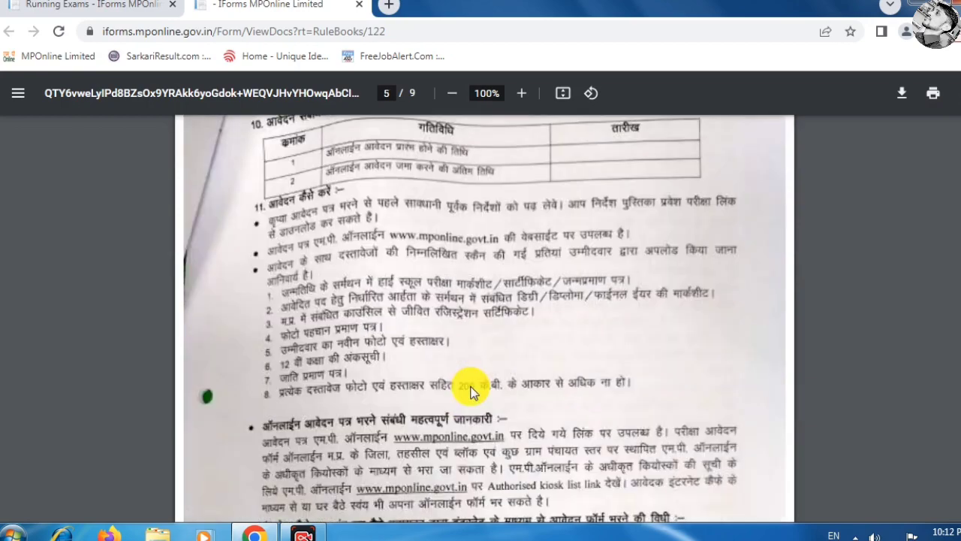
pyautogui.scroll(20, 472, 392)
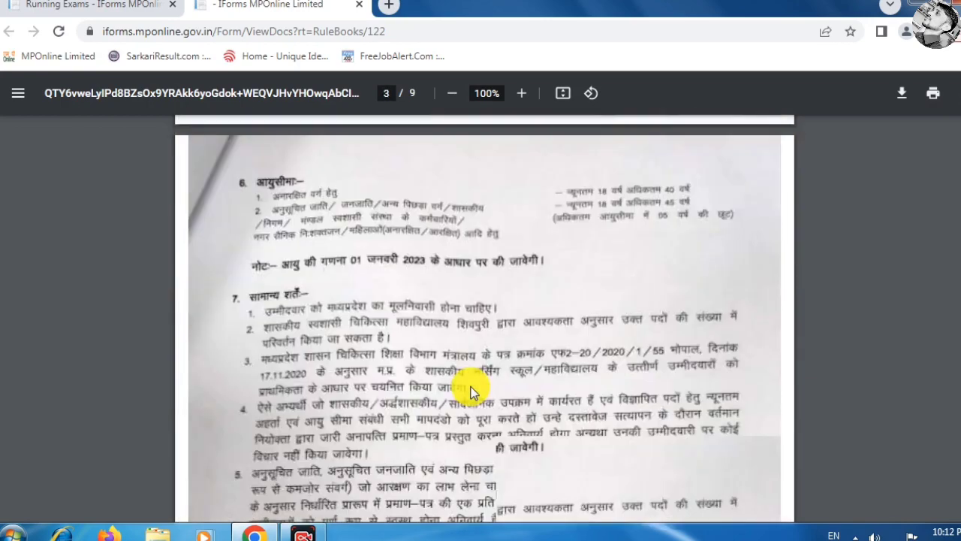
pyautogui.scroll(15, 471, 392)
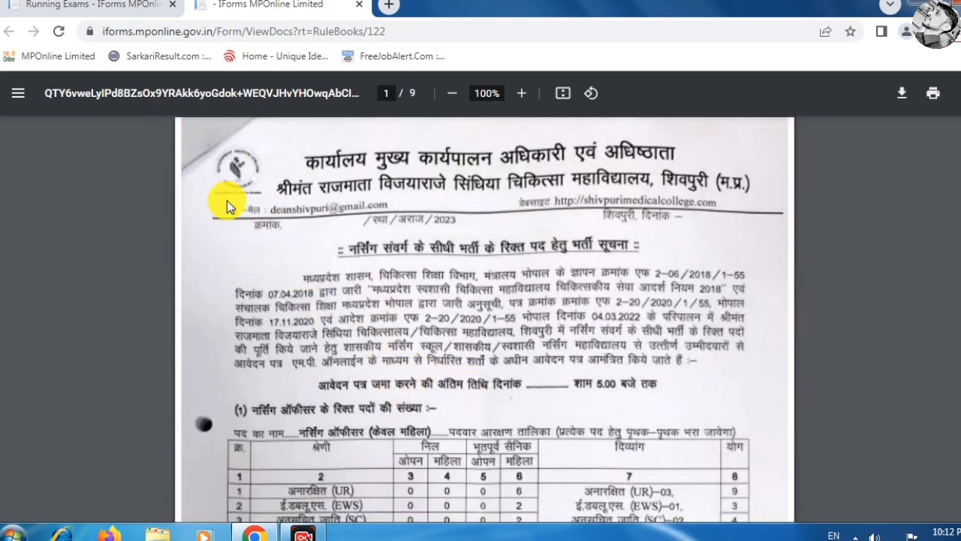
# Open the application form for the Shivpuri medical college's Recruitment of Nursing Officer and start creating a new account
pyautogui.click(139, 6)
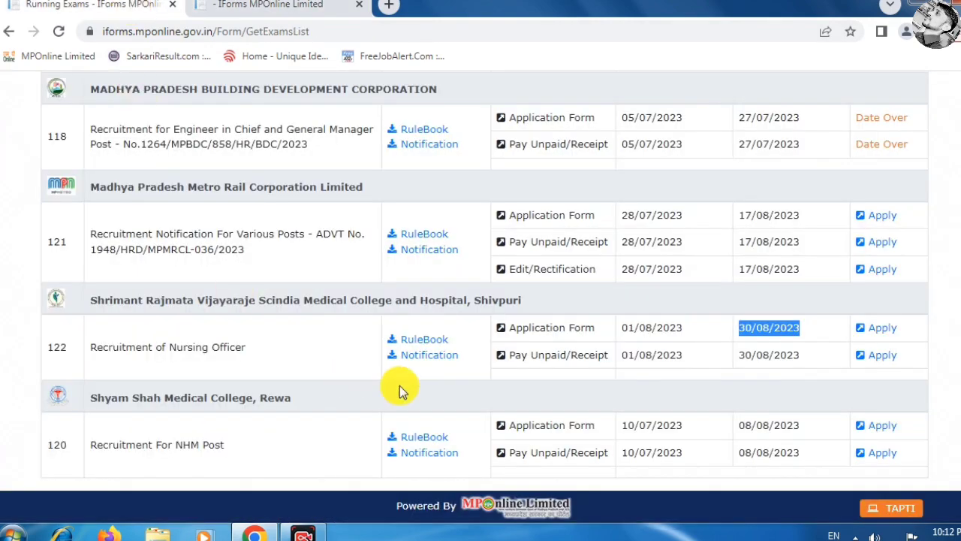
pyautogui.click(877, 331)
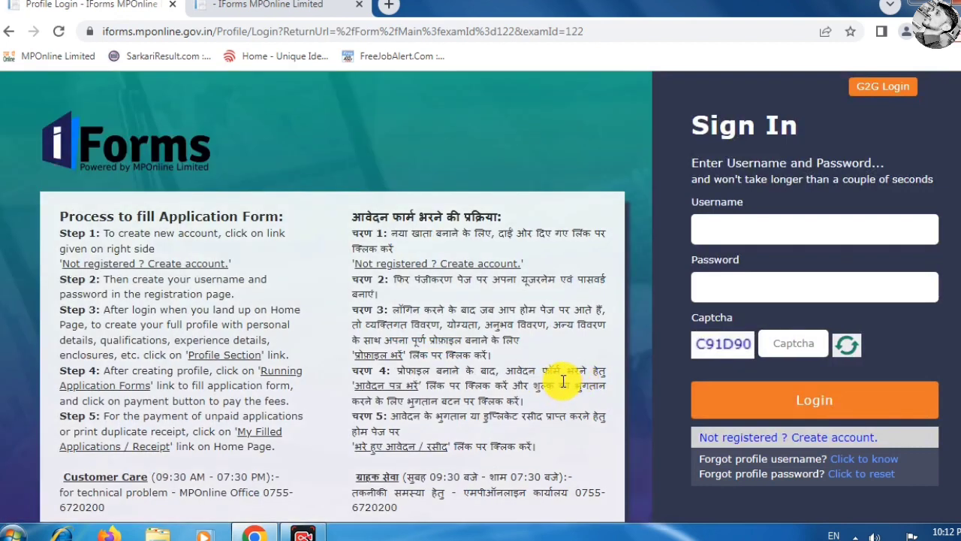
pyautogui.scroll(-1, 751, 322)
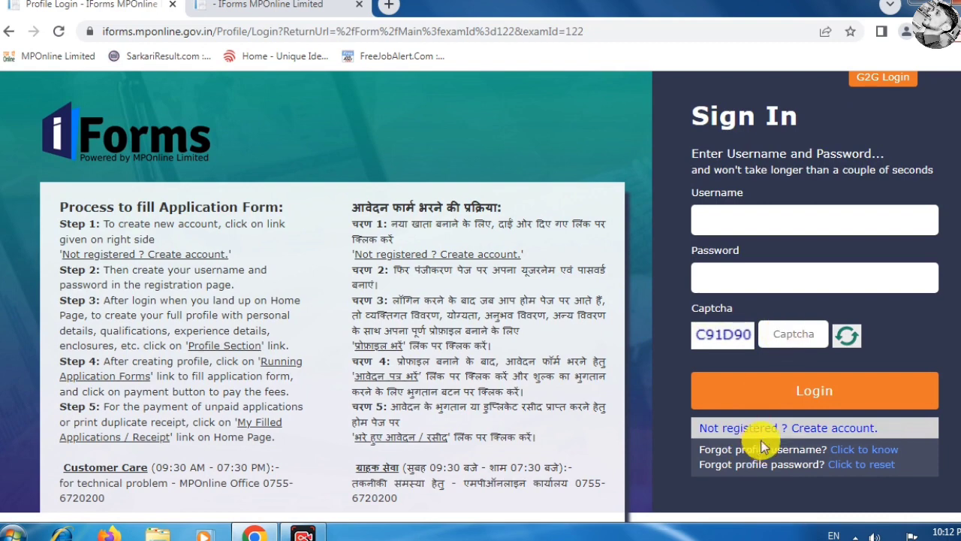
pyautogui.click(813, 431)
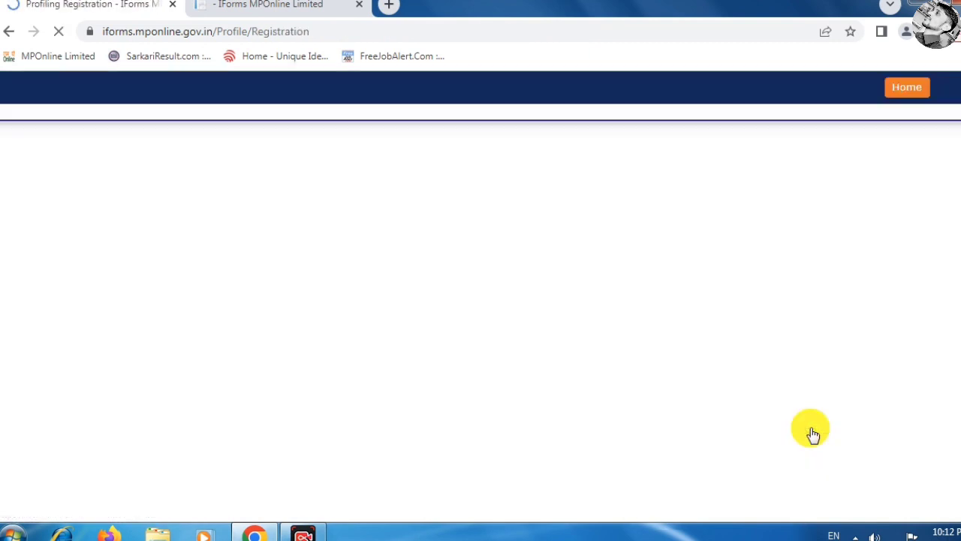
# Enter the applicant's first and last name in the registration form and go through the parents' name fields
pyautogui.scroll(-1, 346, 313)
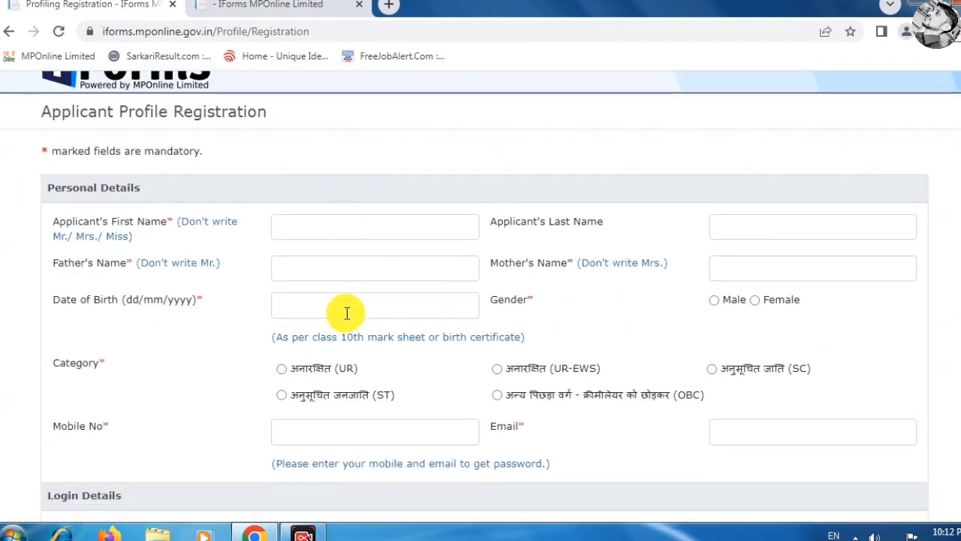
pyautogui.click(365, 229)
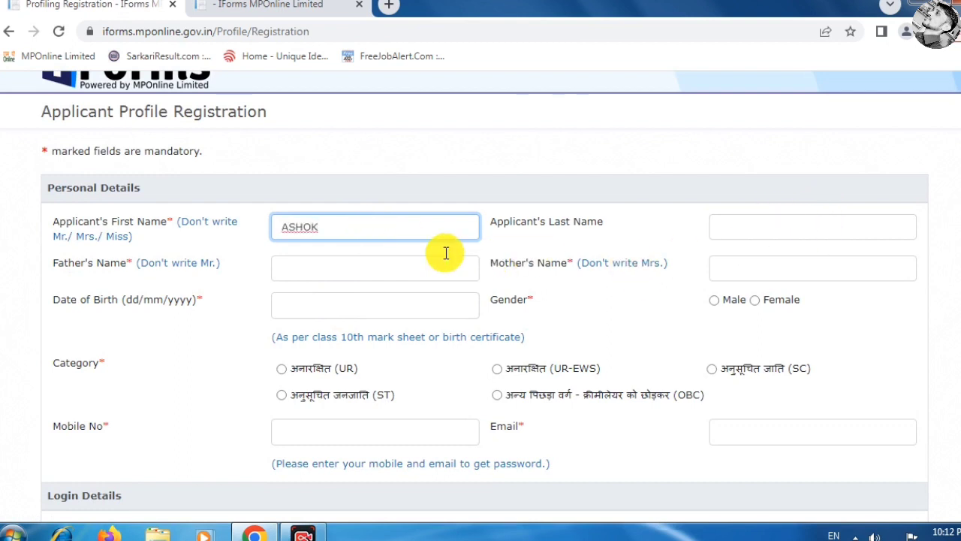
pyautogui.click(866, 225)
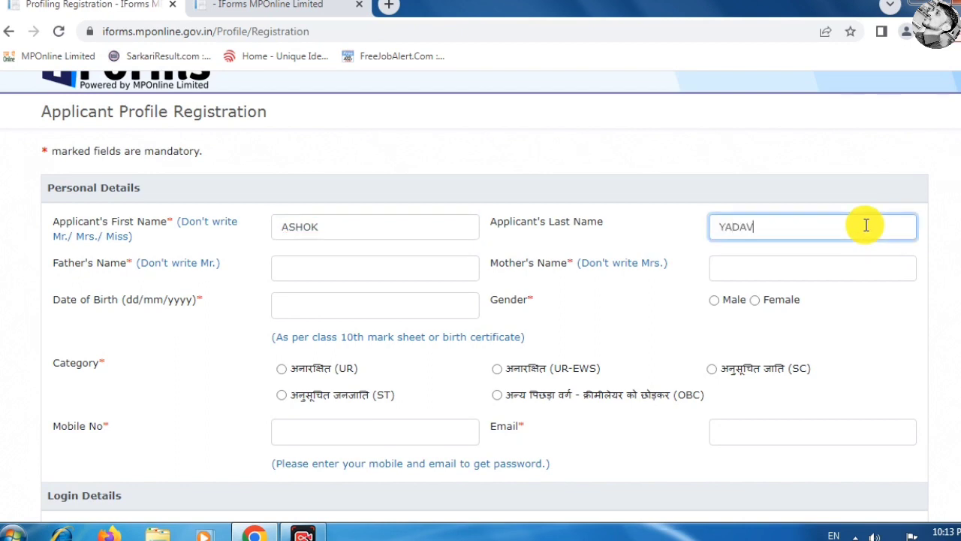
pyautogui.click(370, 270)
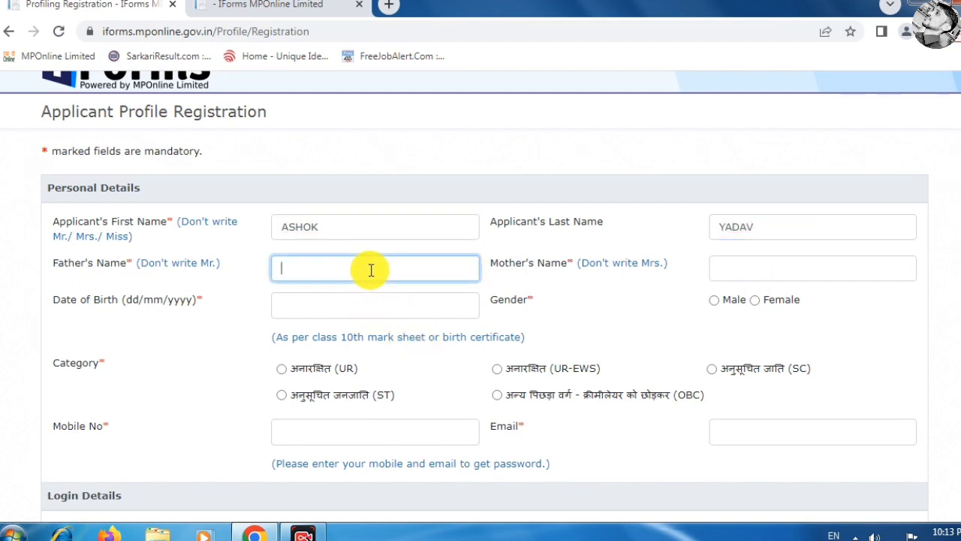
pyautogui.click(792, 270)
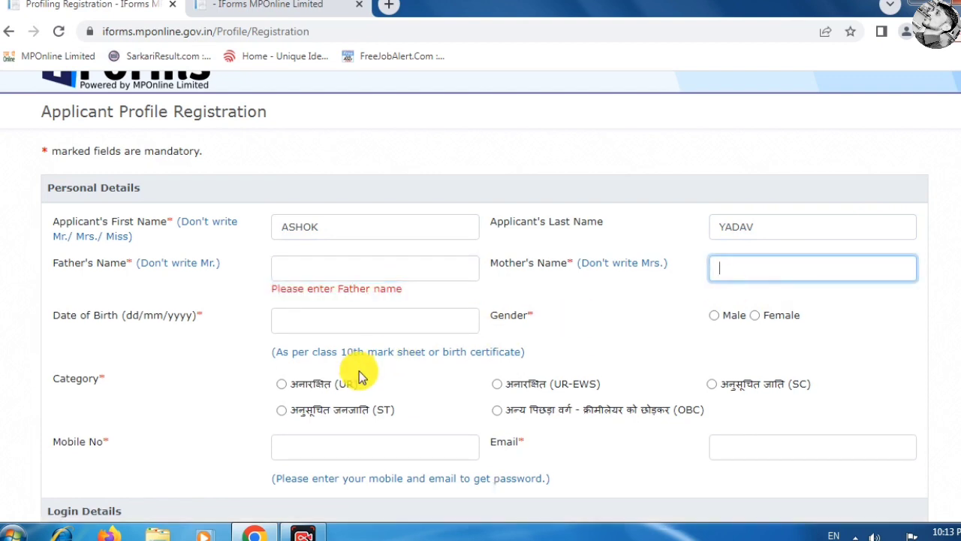
# Look at the date of birth calendar, and set the gender to Female and the category to UR
pyautogui.click(339, 324)
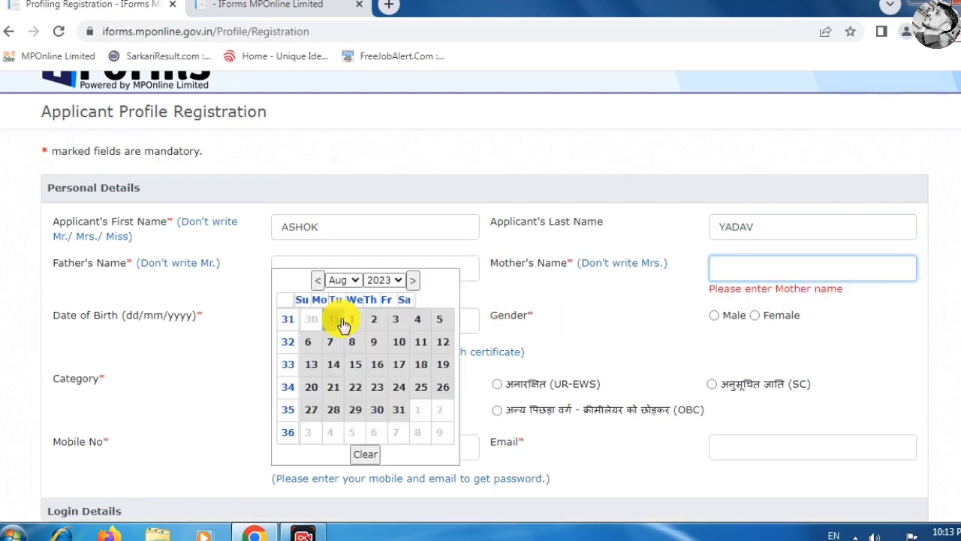
pyautogui.scroll(-1, 384, 319)
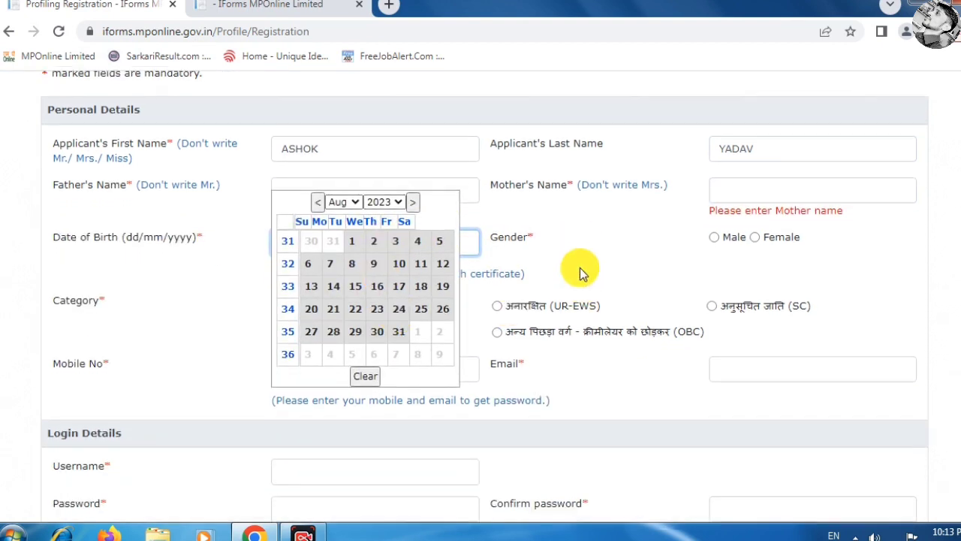
pyautogui.click(603, 236)
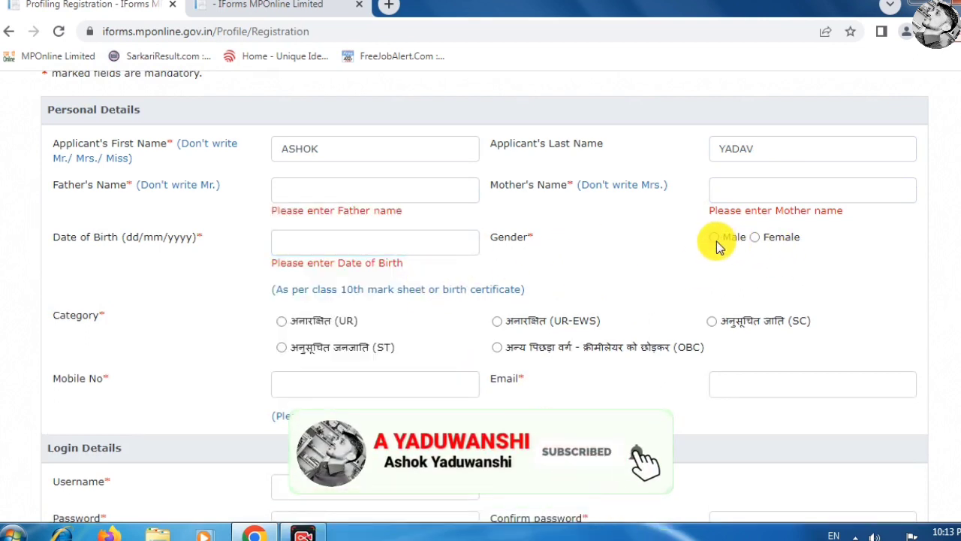
pyautogui.click(756, 238)
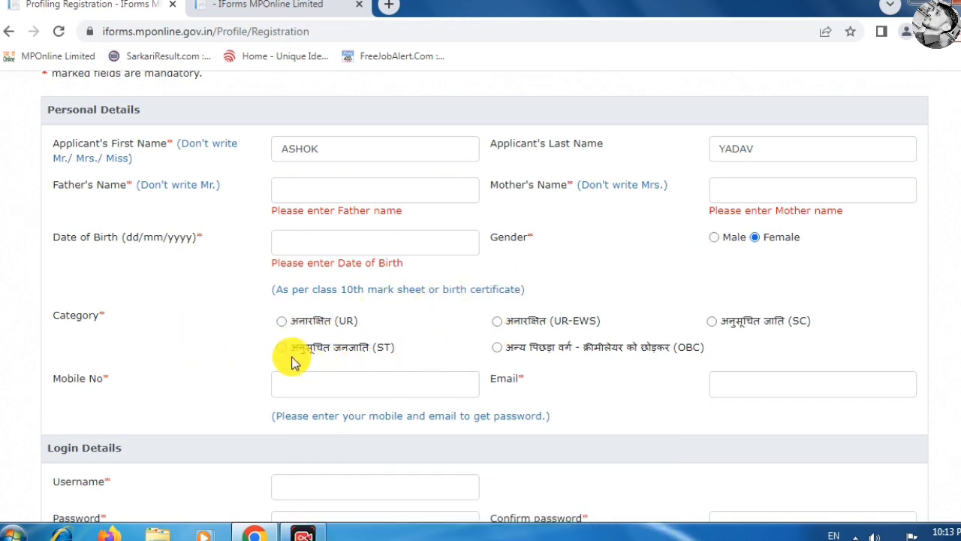
pyautogui.click(281, 321)
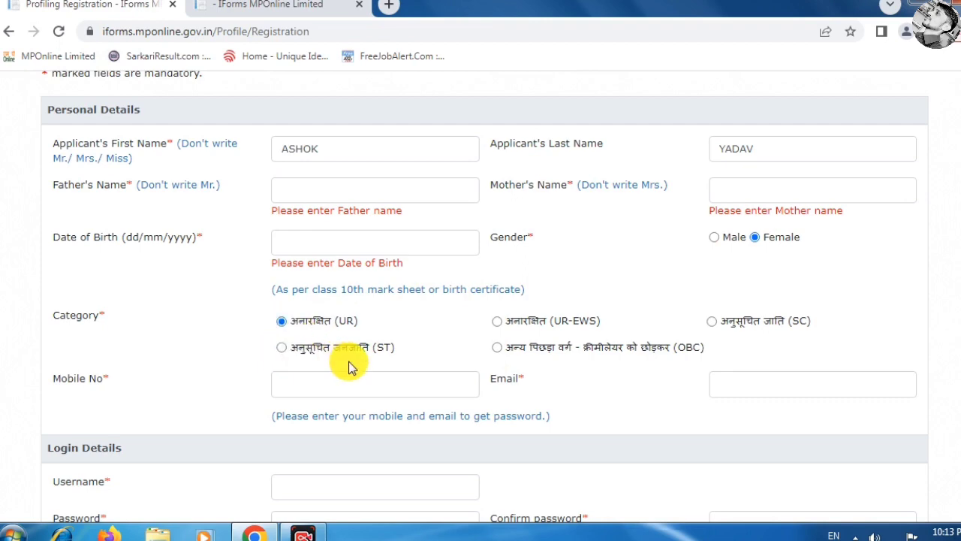
# Go through the registration form's mobile number, email, username and password fields, including the password requirements
pyautogui.click(302, 384)
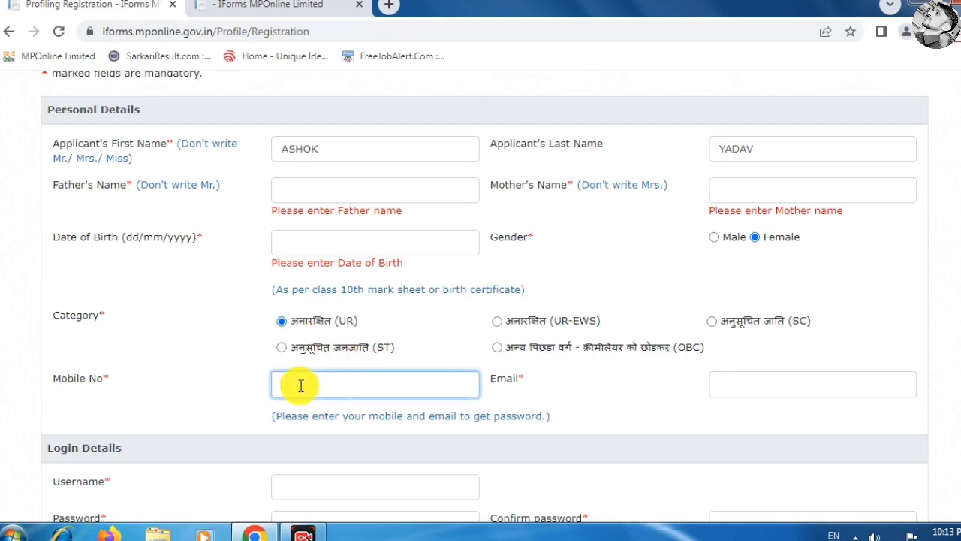
pyautogui.click(752, 383)
pyautogui.scroll(-2, 438, 377)
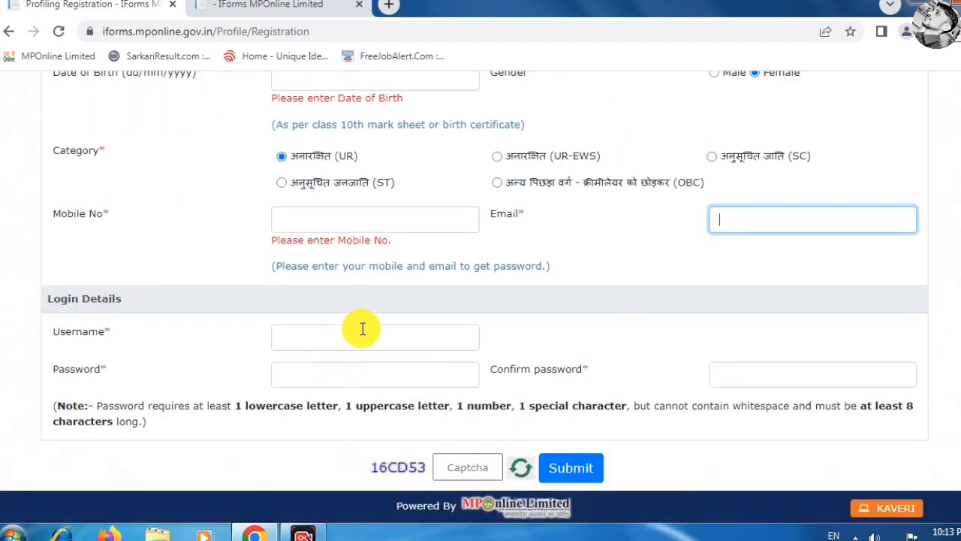
pyautogui.click(360, 332)
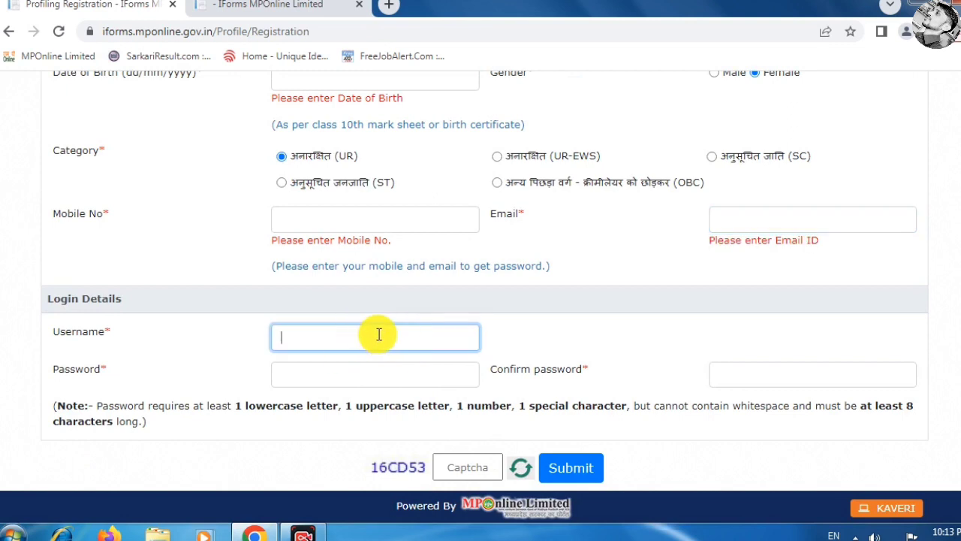
pyautogui.click(310, 374)
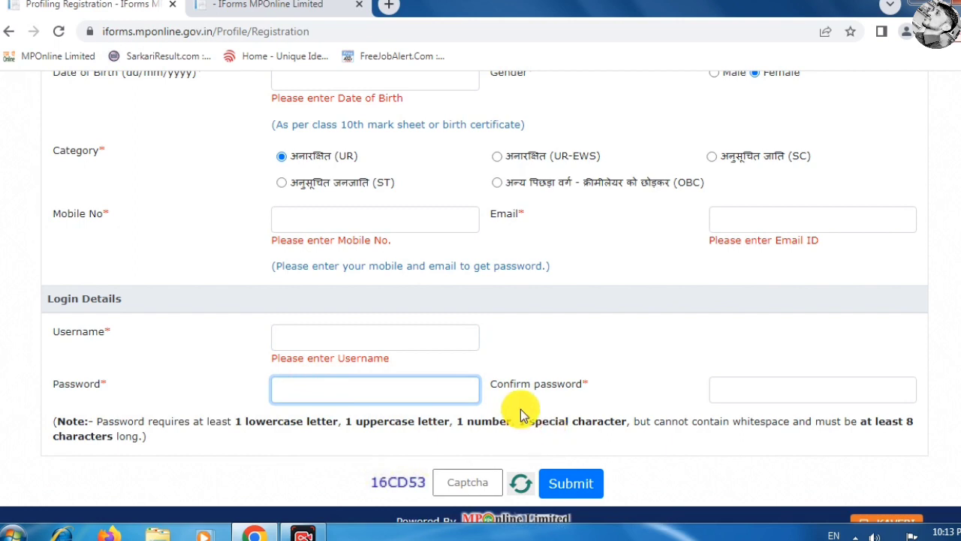
pyautogui.scroll(-1, 518, 425)
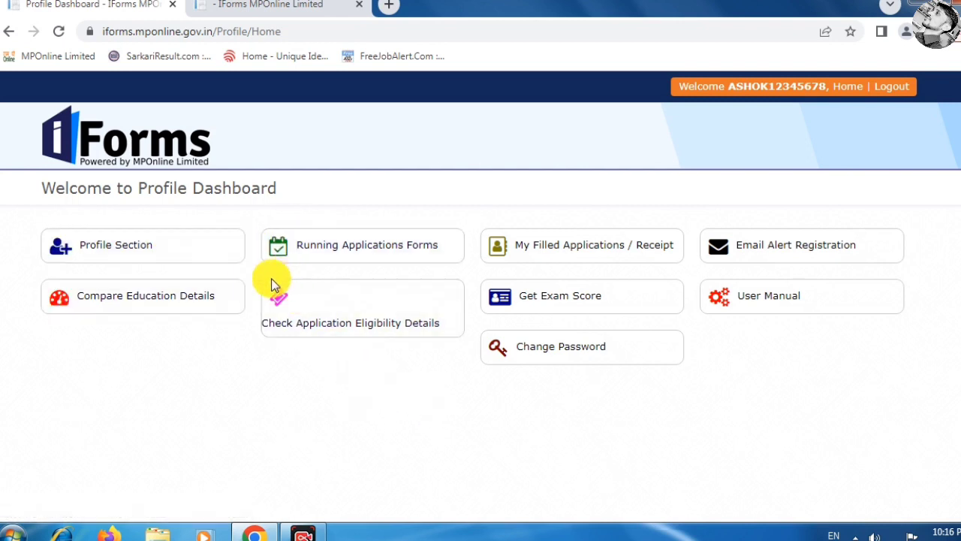
# Open the profile's personal details and set the domicile state to Madhya Pradesh
pyautogui.click(126, 250)
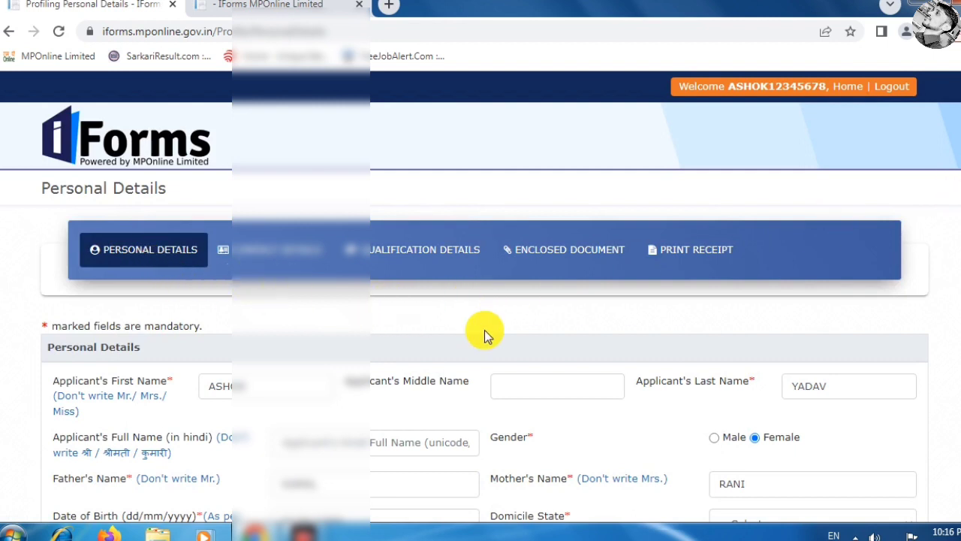
pyautogui.scroll(-3, 536, 275)
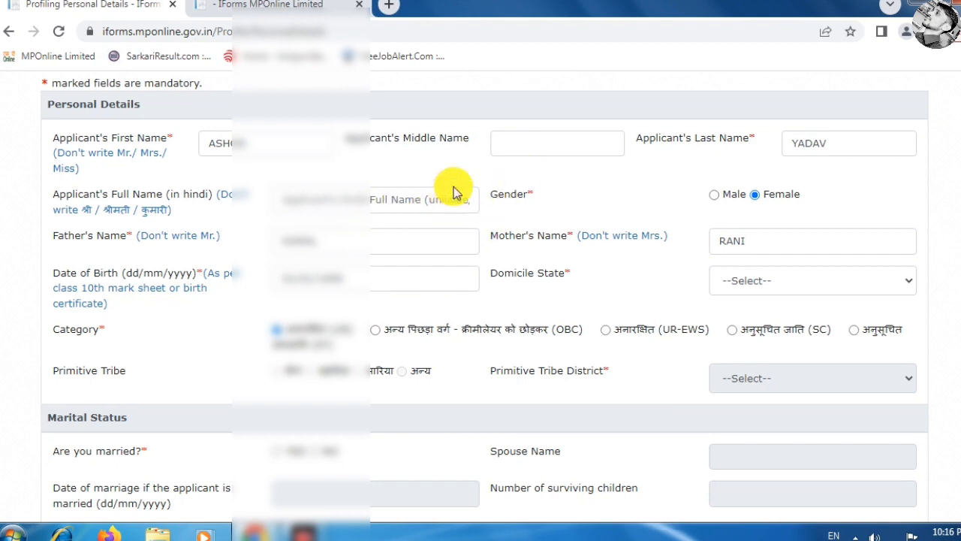
pyautogui.click(345, 202)
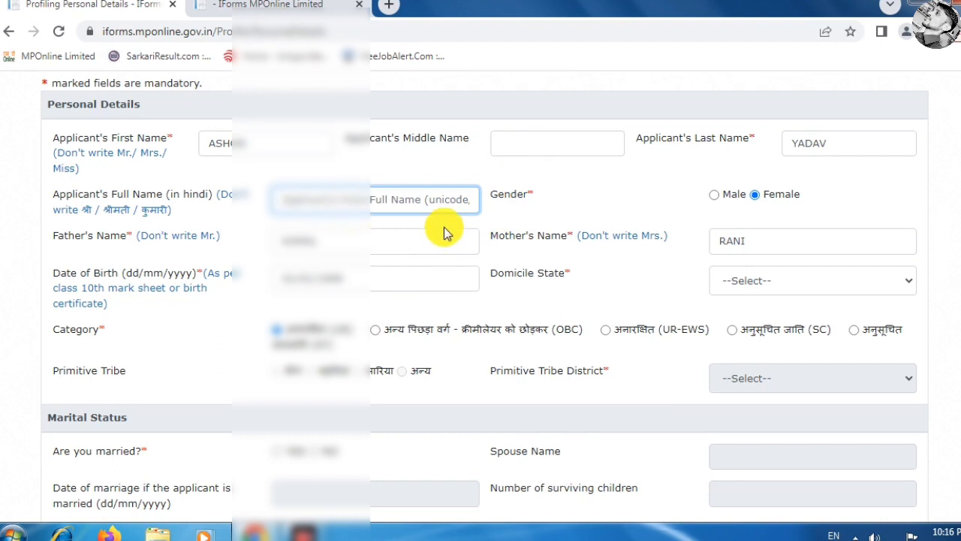
pyautogui.click(756, 283)
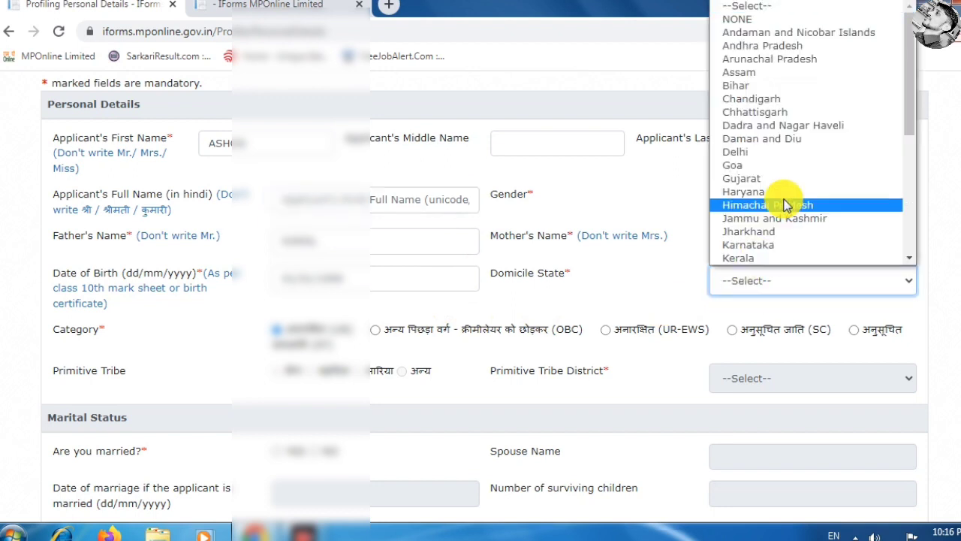
pyautogui.press('m')
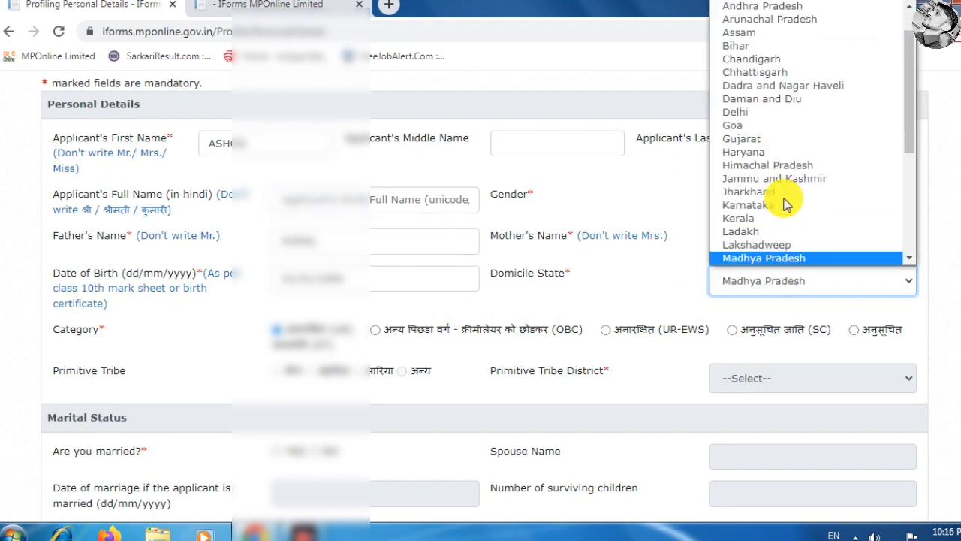
pyautogui.click(789, 259)
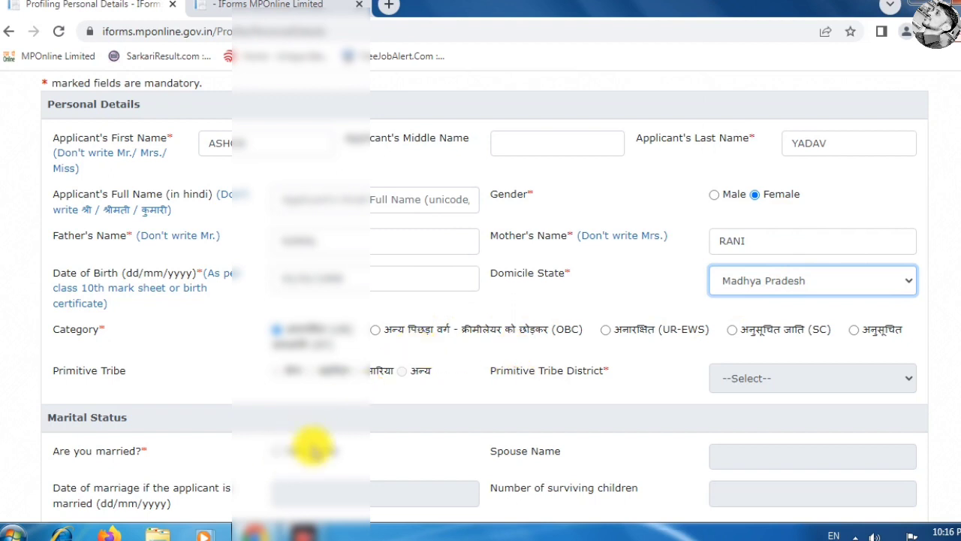
# Answer NO to the married and handicapped questions, and save the personal details to continue to the contact details
pyautogui.moveTo(116, 450); pyautogui.dragTo(200, 456)
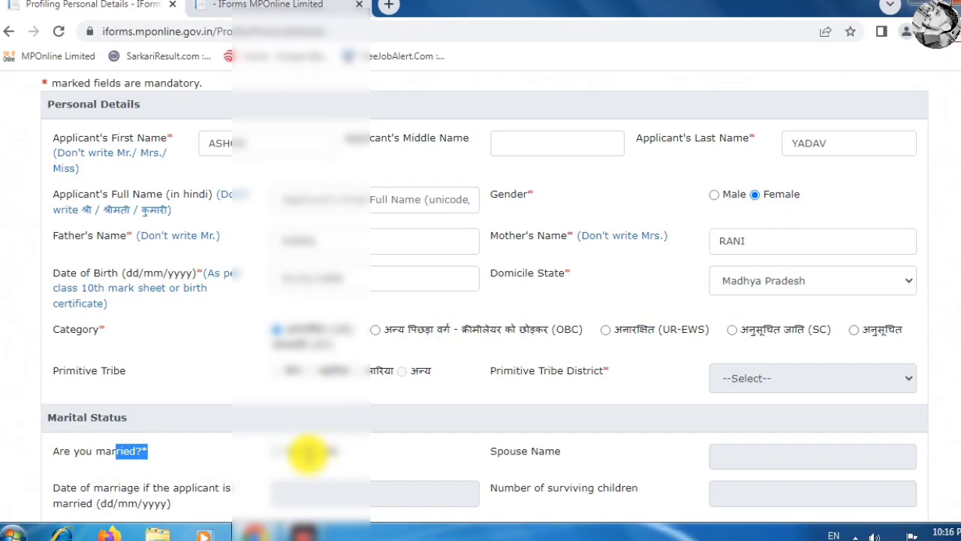
pyautogui.scroll(-5, 310, 458)
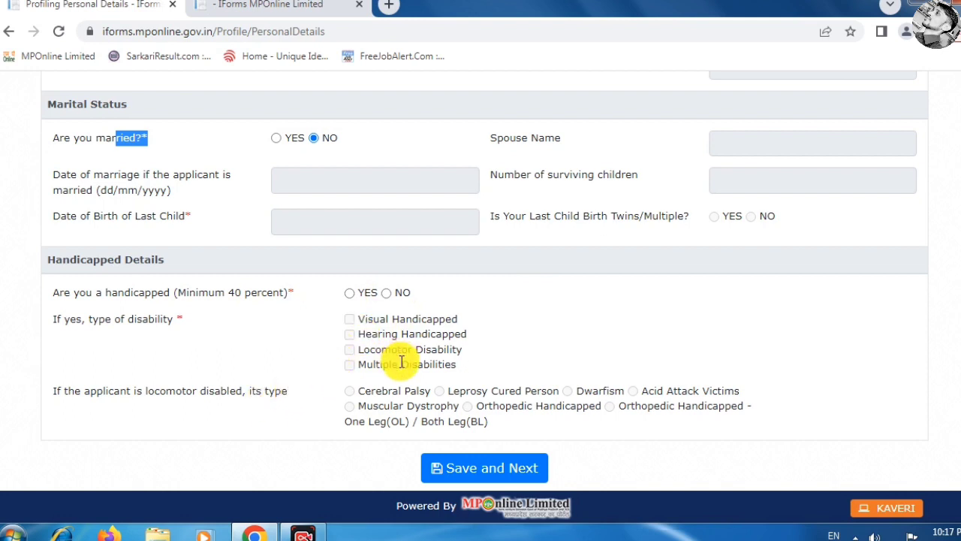
pyautogui.click(386, 293)
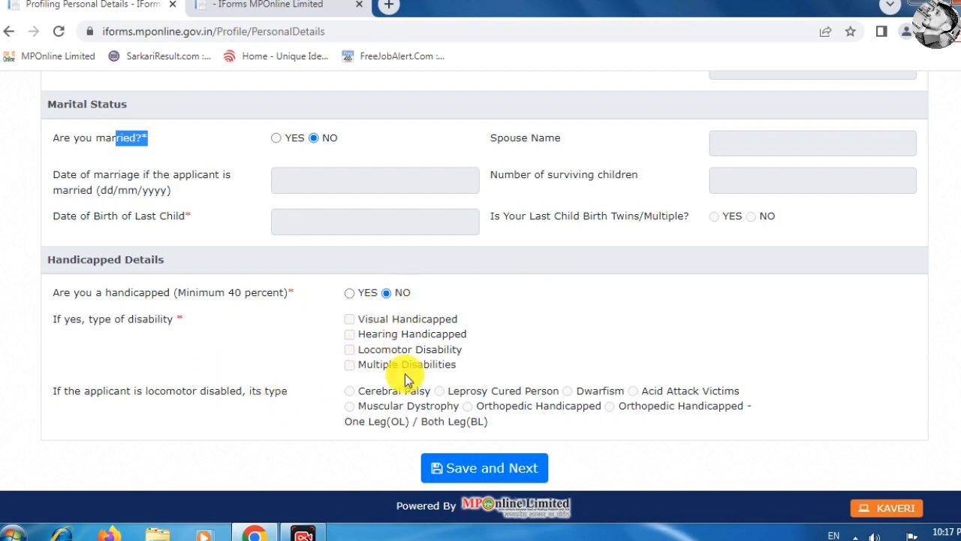
pyautogui.click(473, 474)
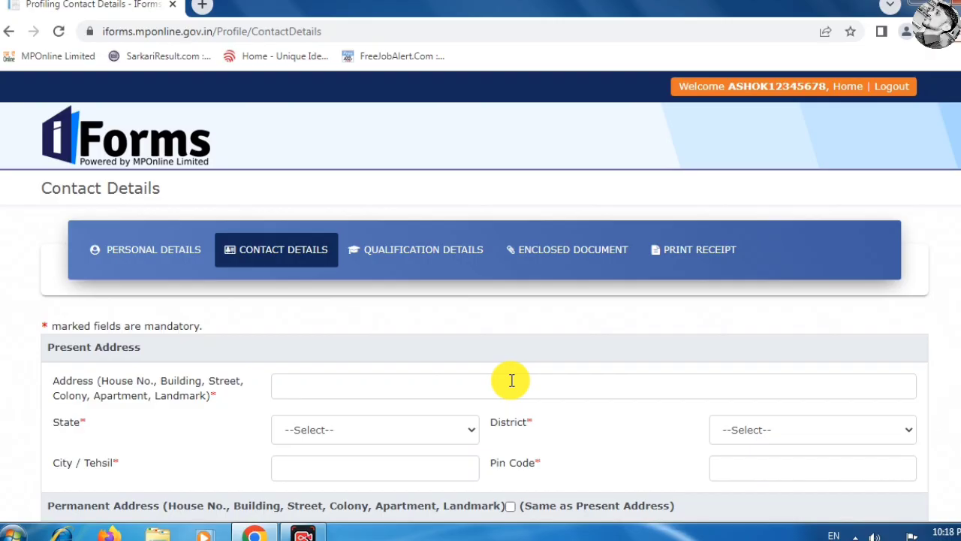
# Go to the present address fields in the contact details and set the state to MADHYA PRADESH
pyautogui.scroll(-2, 483, 341)
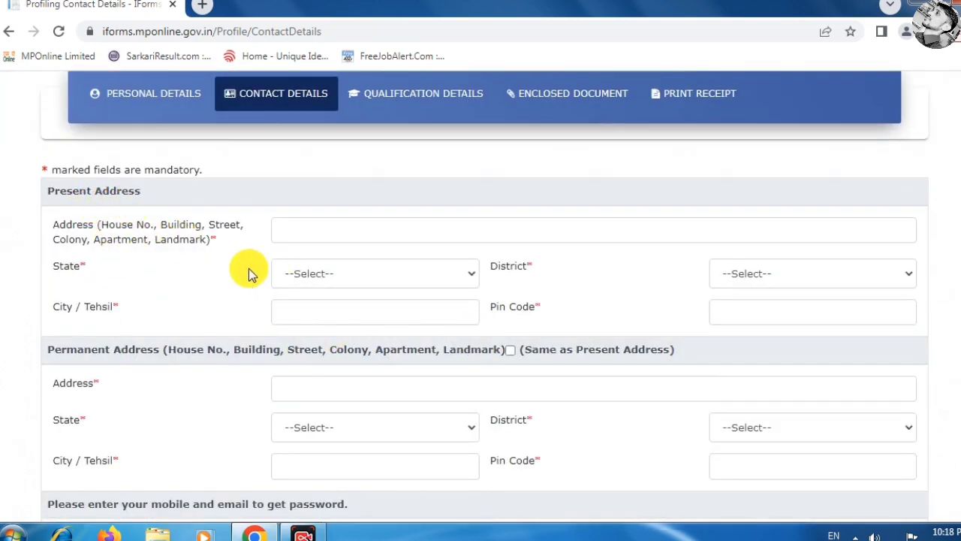
pyautogui.click(325, 229)
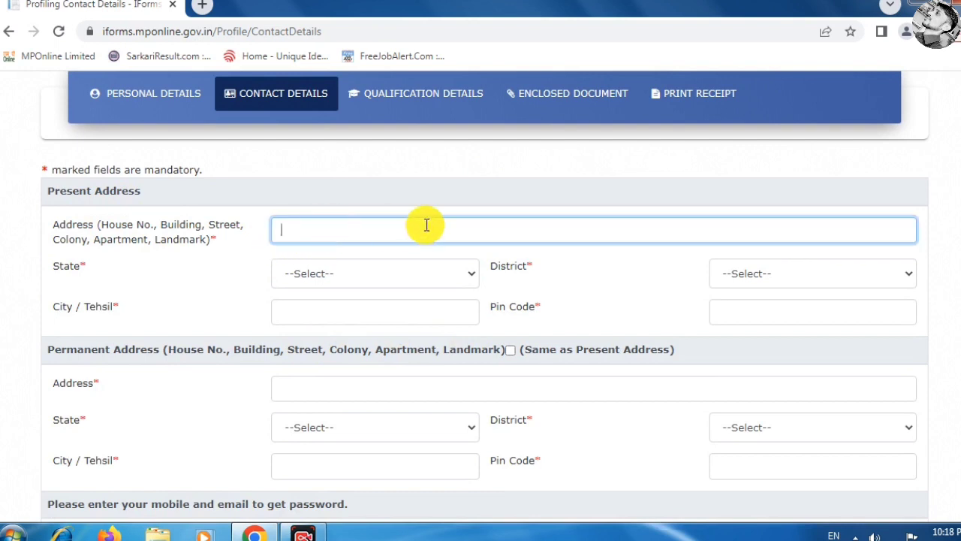
pyautogui.click(340, 275)
pyautogui.press('m')
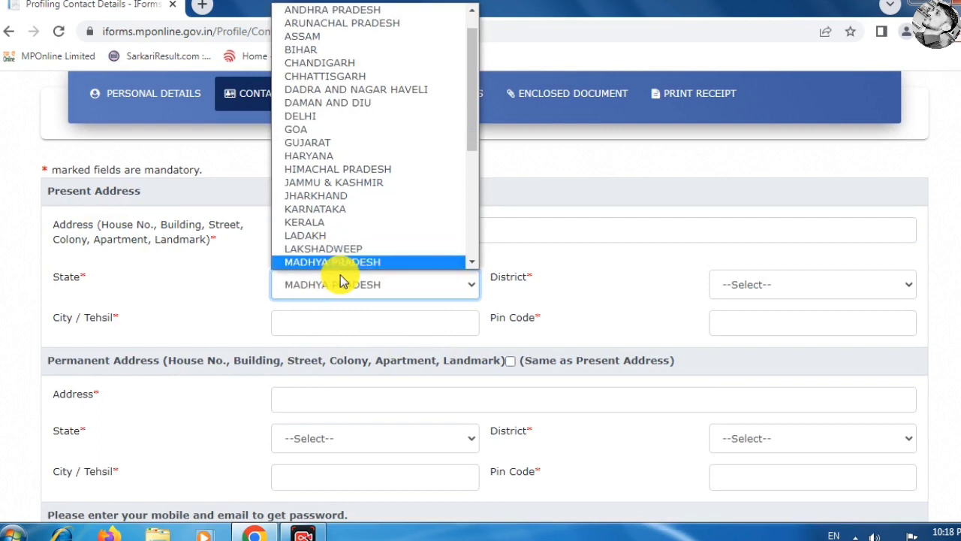
pyautogui.click(340, 275)
# Go through the present address's district, city/tehsil and pin code fields and the rest of the contact details
pyautogui.click(849, 282)
pyautogui.click(849, 282)
pyautogui.click(849, 283)
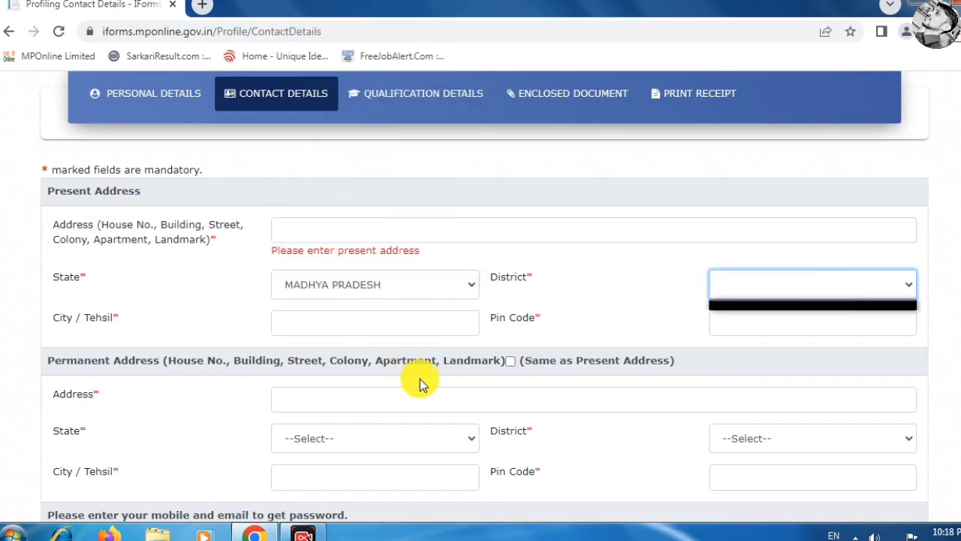
pyautogui.click(372, 322)
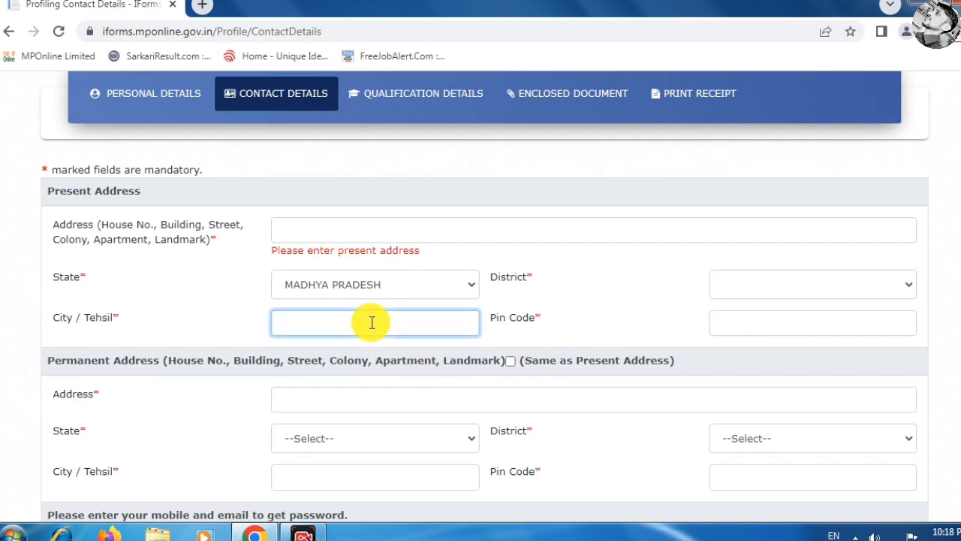
pyautogui.click(766, 323)
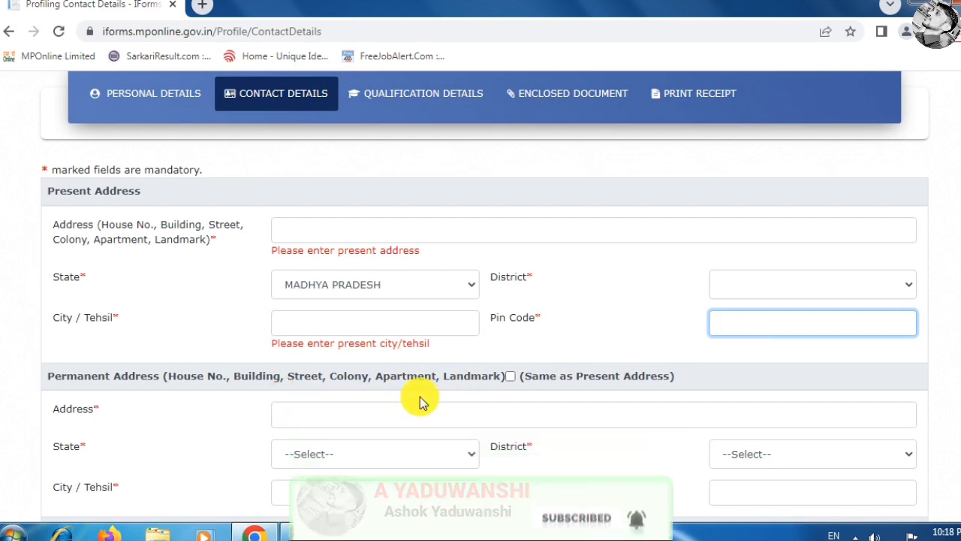
pyautogui.scroll(-2, 457, 368)
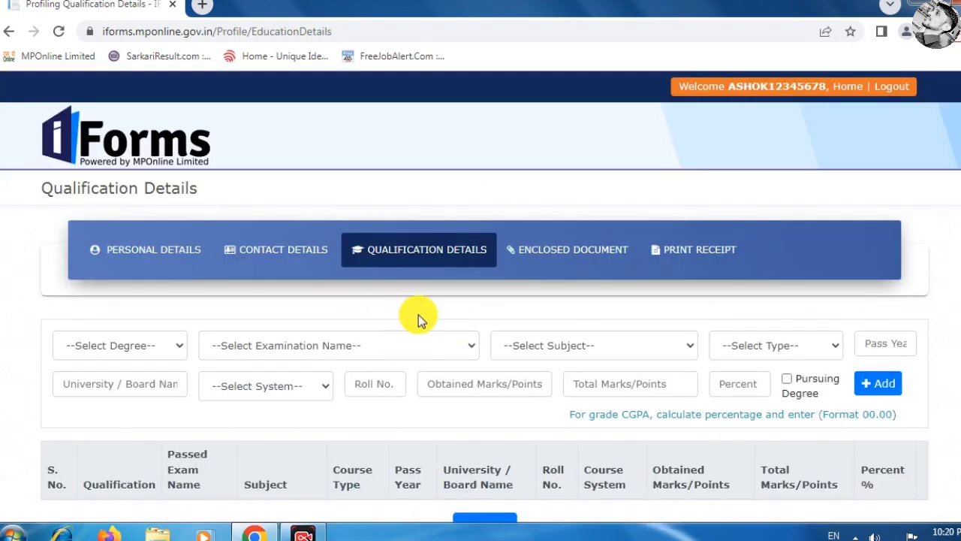
# Set the qualification's degree to high school (HSC) and its examination name to 10th (High School Certificate)
pyautogui.scroll(-1, 418, 315)
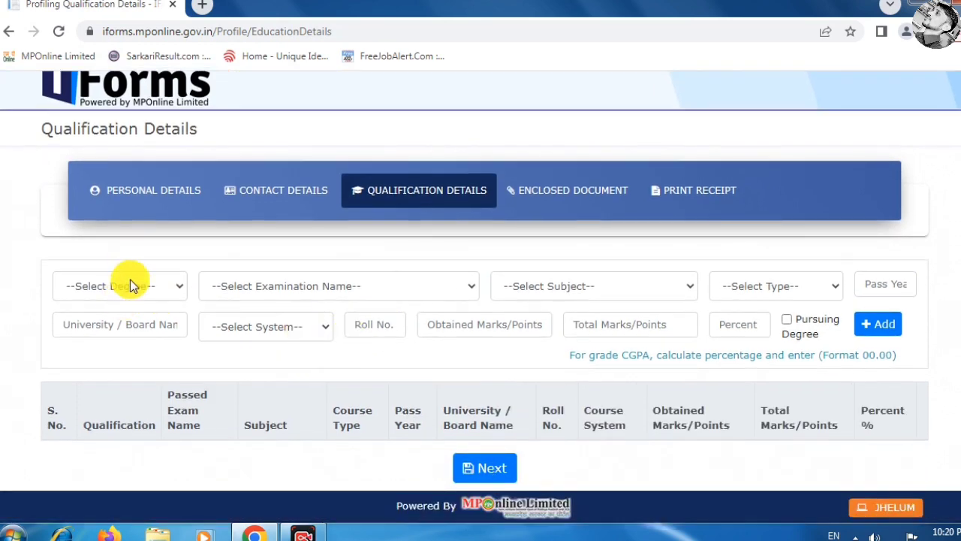
pyautogui.click(130, 286)
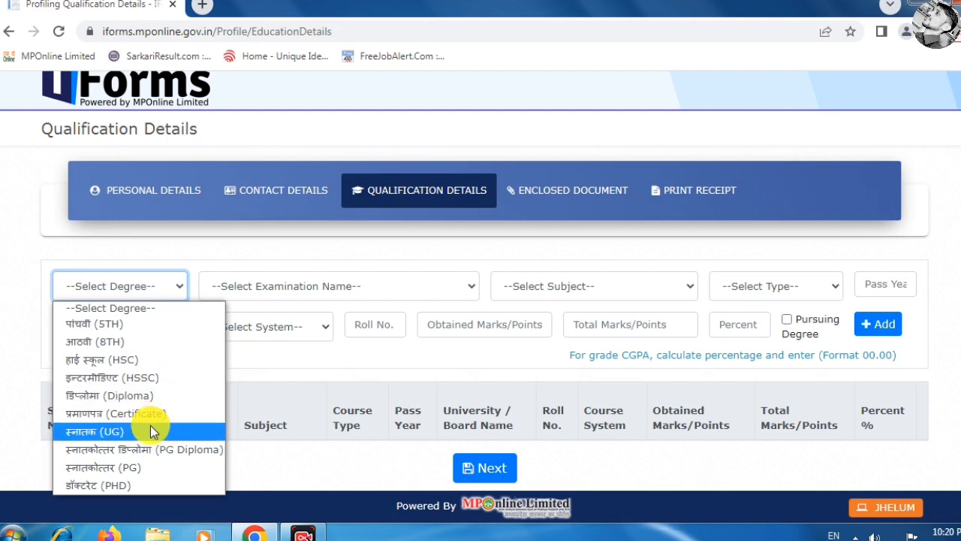
pyautogui.click(130, 359)
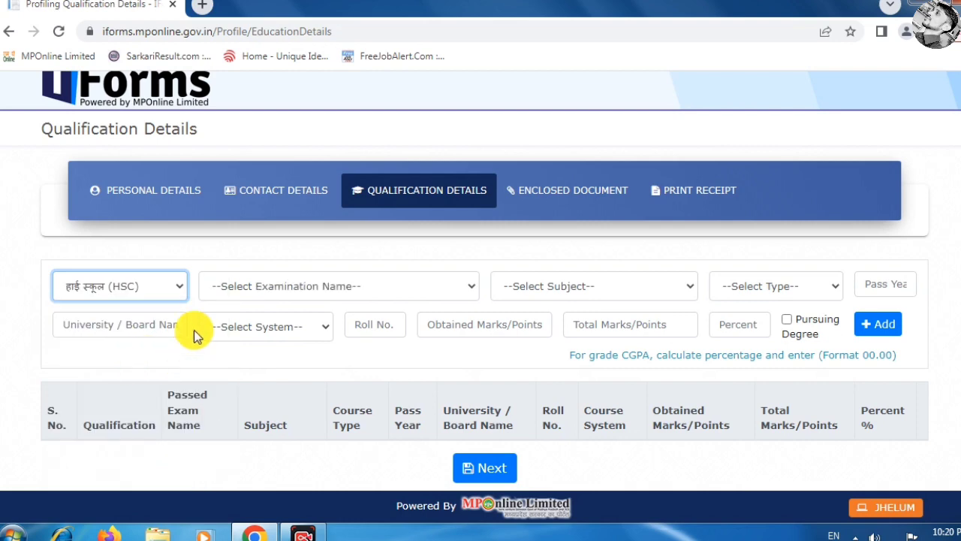
pyautogui.click(342, 286)
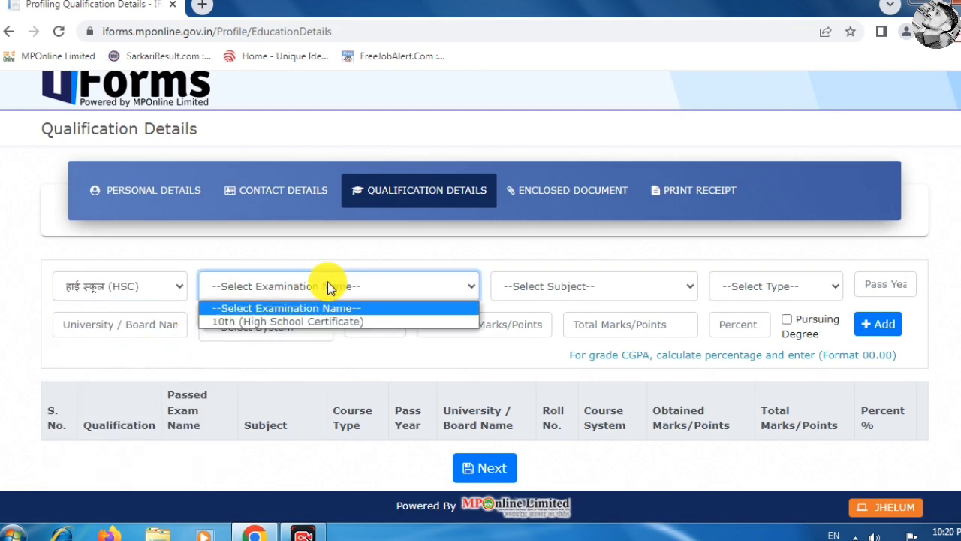
pyautogui.click(322, 321)
# Set the 10th qualification's subject to General - All Subjects and its course type to Full Time
pyautogui.click(621, 287)
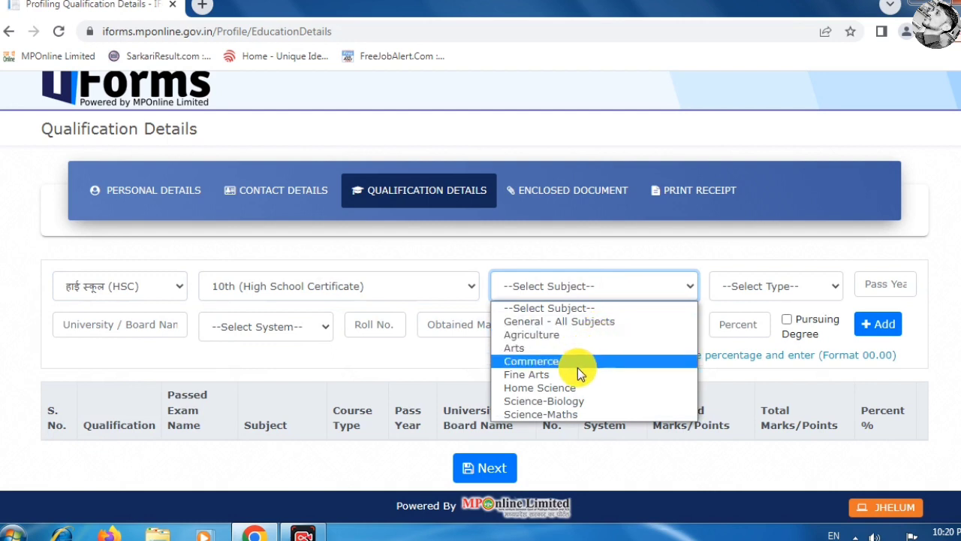
pyautogui.click(612, 321)
pyautogui.click(789, 288)
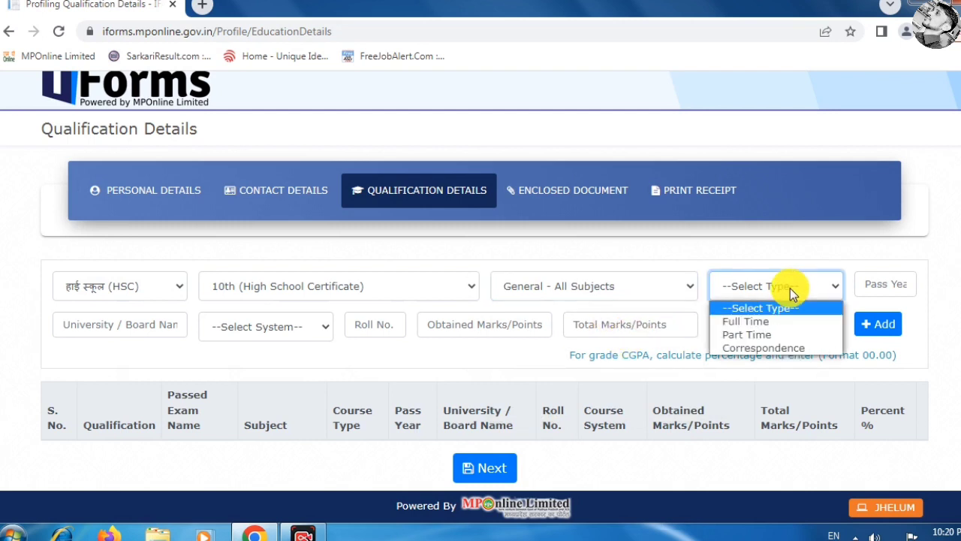
pyautogui.click(775, 322)
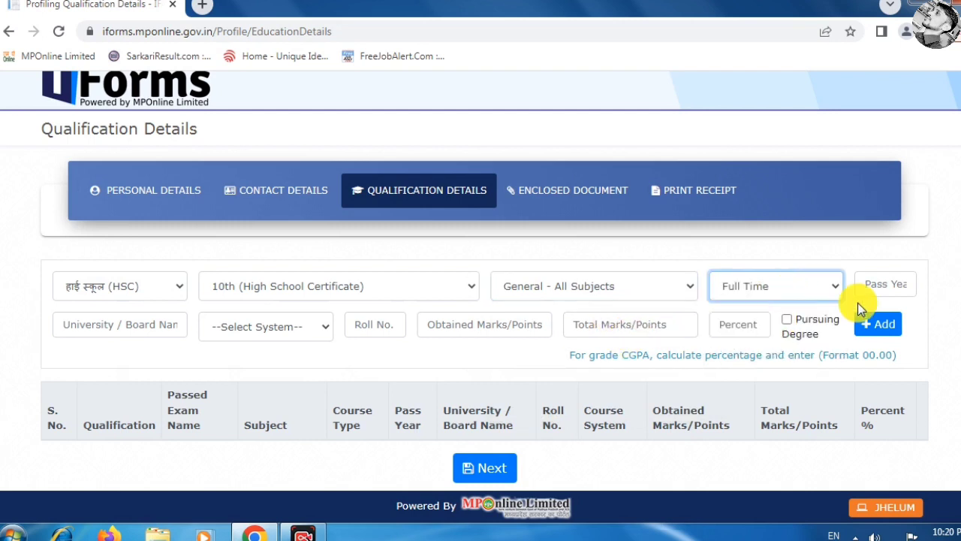
# Choose Marks System for the 10th qualification, and go through its passing year, board name, roll number and marks fields
pyautogui.click(883, 282)
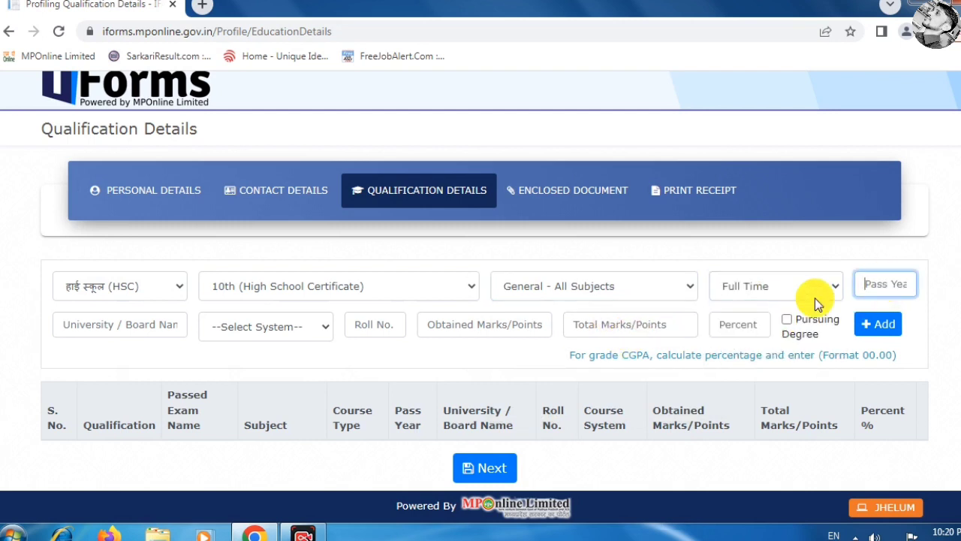
pyautogui.click(161, 324)
pyautogui.click(284, 381)
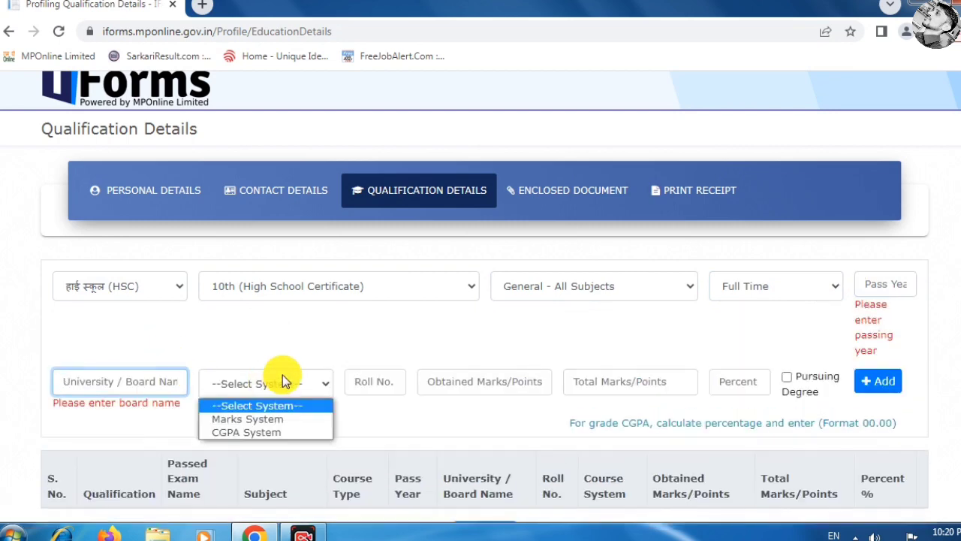
pyautogui.click(264, 419)
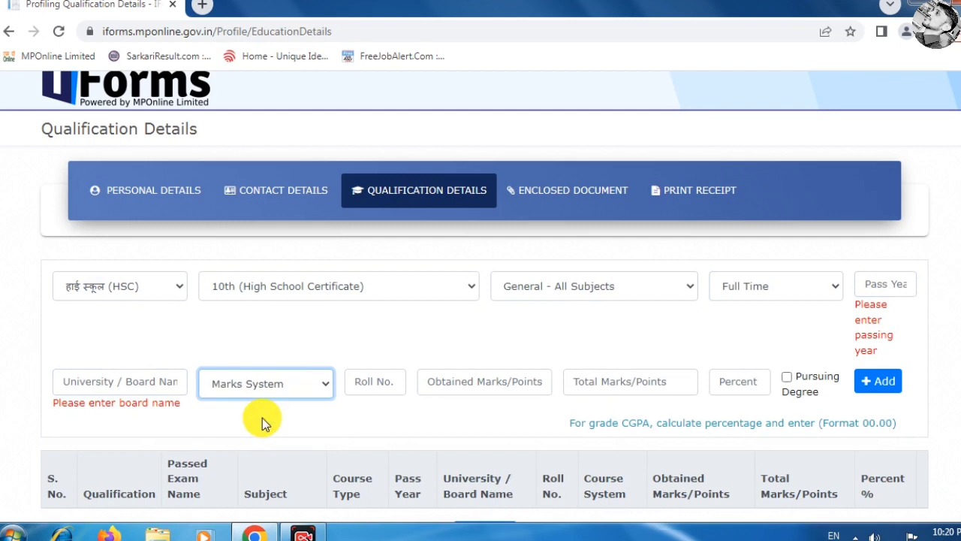
pyautogui.click(374, 385)
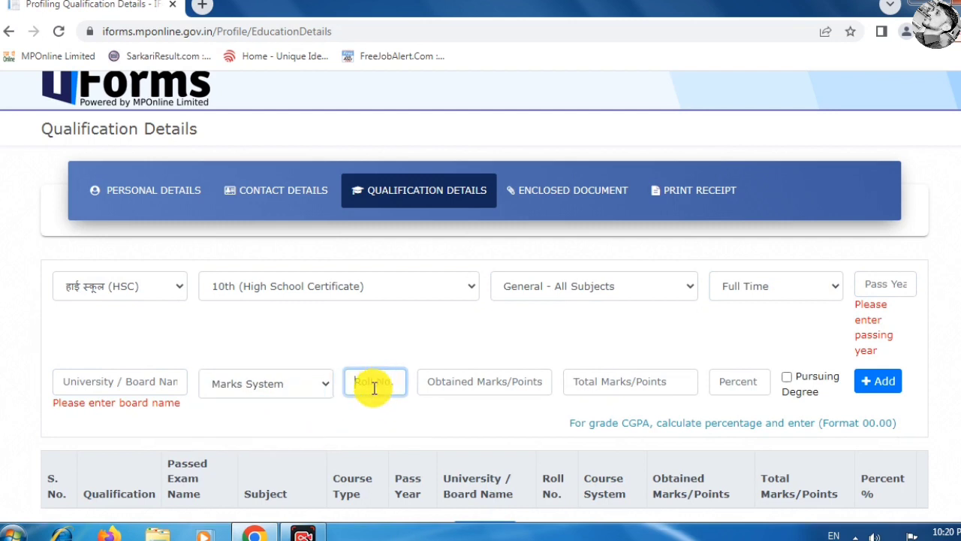
pyautogui.click(504, 383)
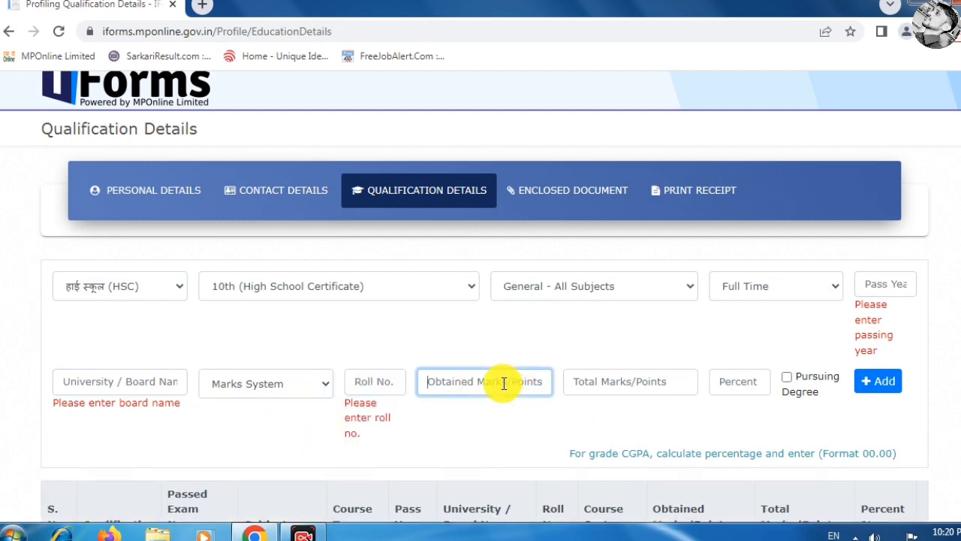
pyautogui.click(632, 380)
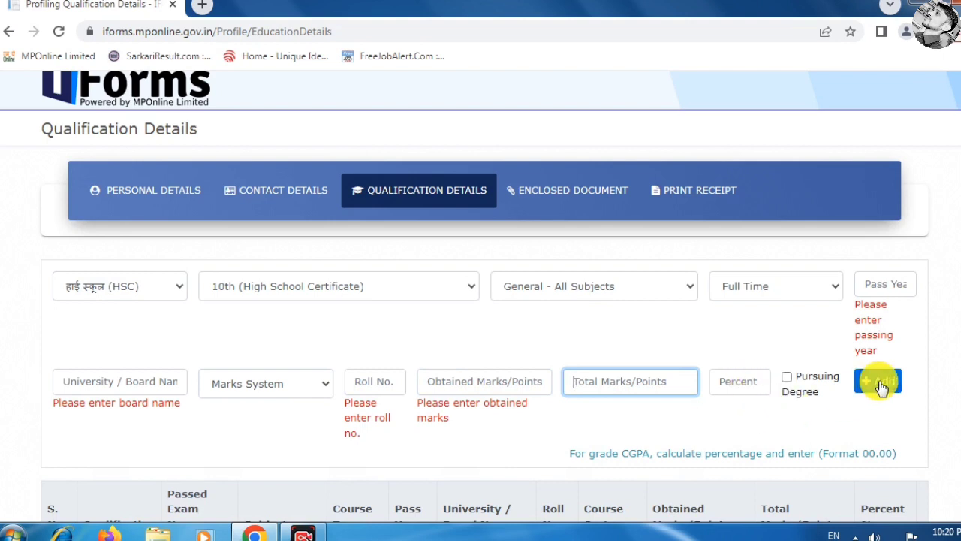
# Look through the degree options available for adding further qualifications, leaving the HSC selection as it is
pyautogui.click(139, 289)
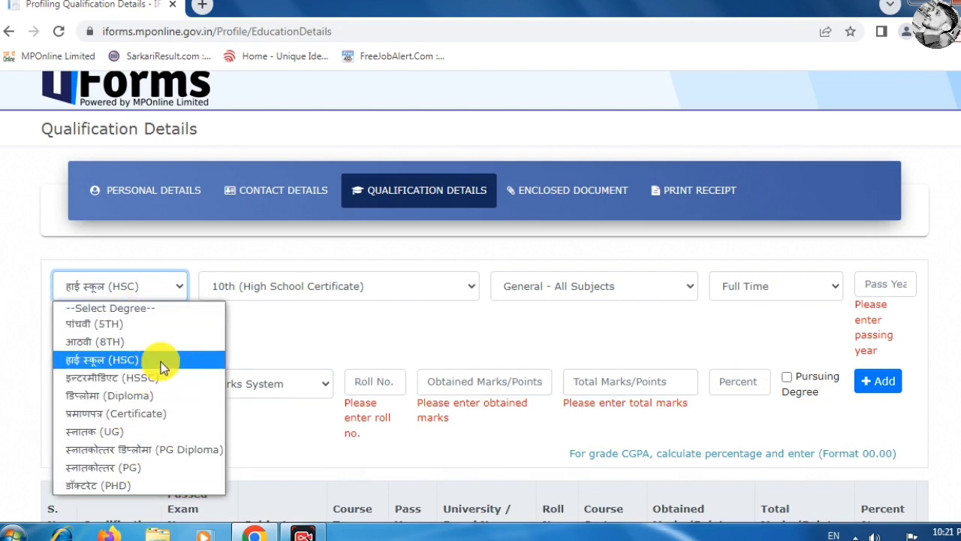
pyautogui.click(379, 330)
pyautogui.scroll(-2, 380, 330)
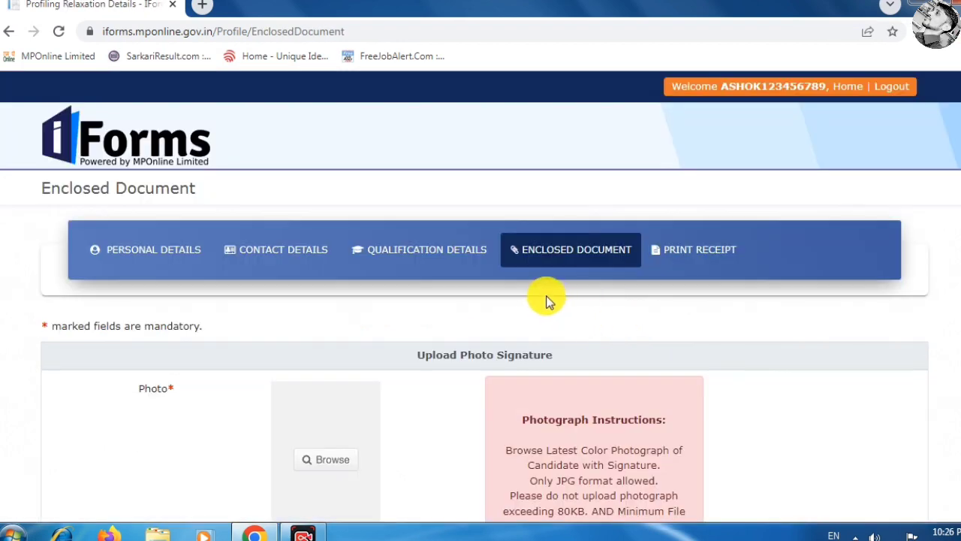
# Read the photo upload instructions, confirm that the photo and signature are correct and clear, and save the enclosed documents to continue
pyautogui.scroll(-2, 501, 354)
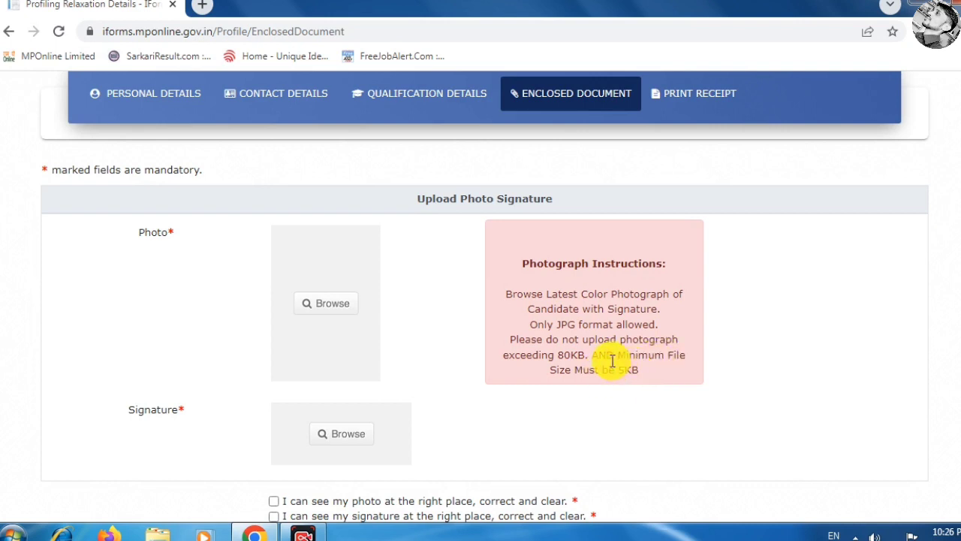
pyautogui.scroll(-2, 446, 338)
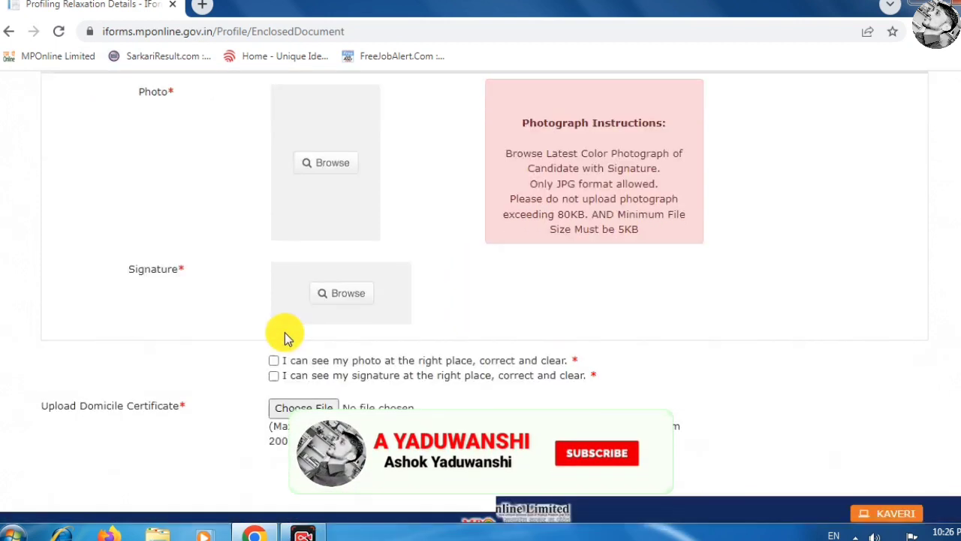
pyautogui.click(339, 297)
pyautogui.click(274, 345)
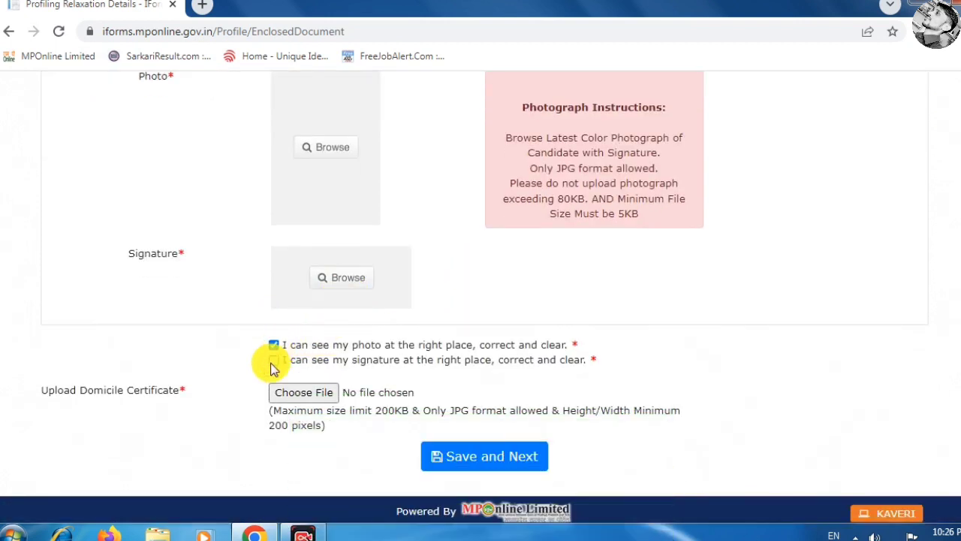
pyautogui.click(273, 361)
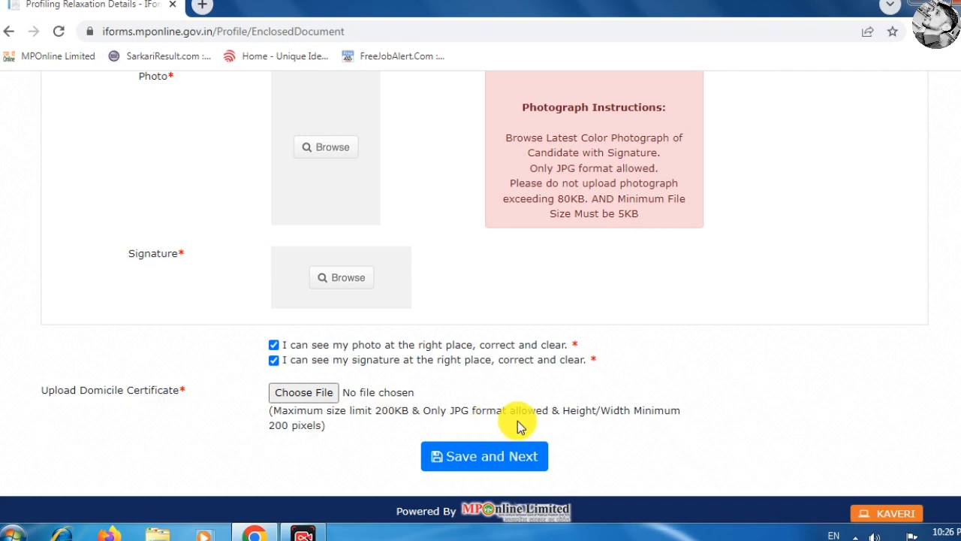
pyautogui.click(496, 458)
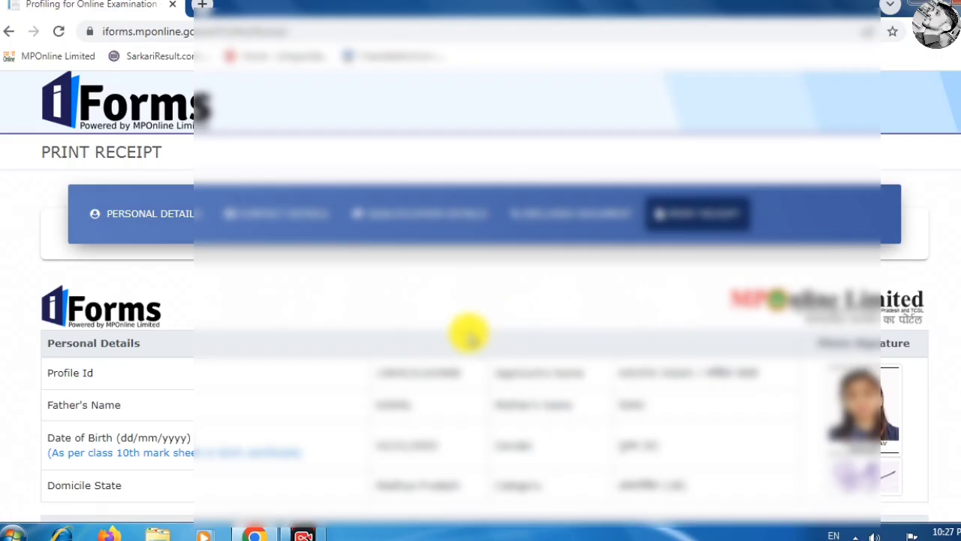
# Review the profile receipt, and open the Application Form for Recruitment of Nursing Officer at the Shivpuri medical college from the examinations list
pyautogui.scroll(-10, 526, 309)
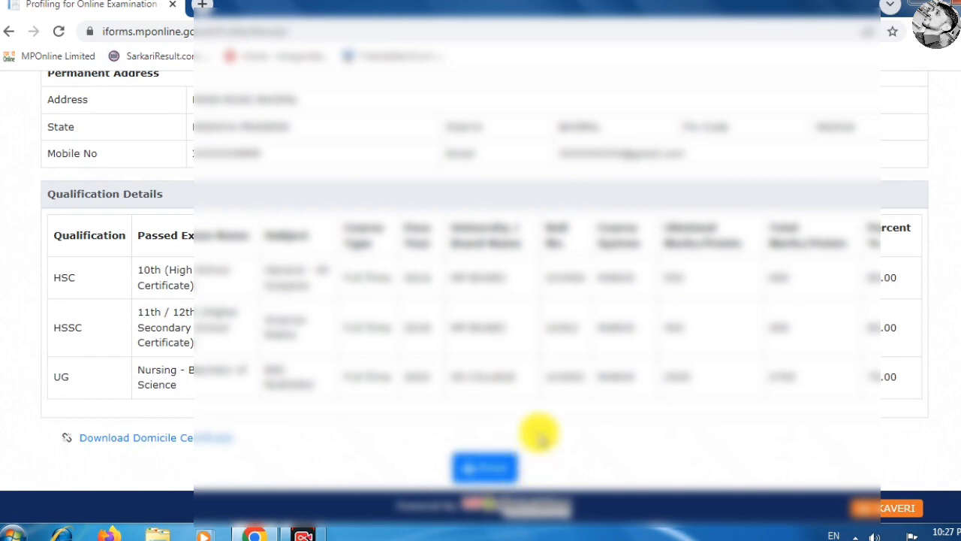
pyautogui.scroll(15, 538, 433)
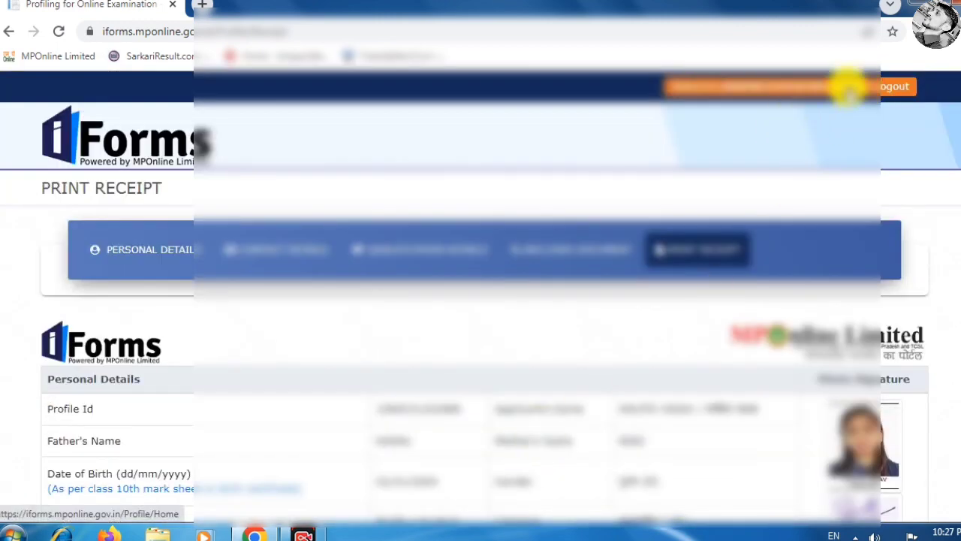
pyautogui.click(847, 87)
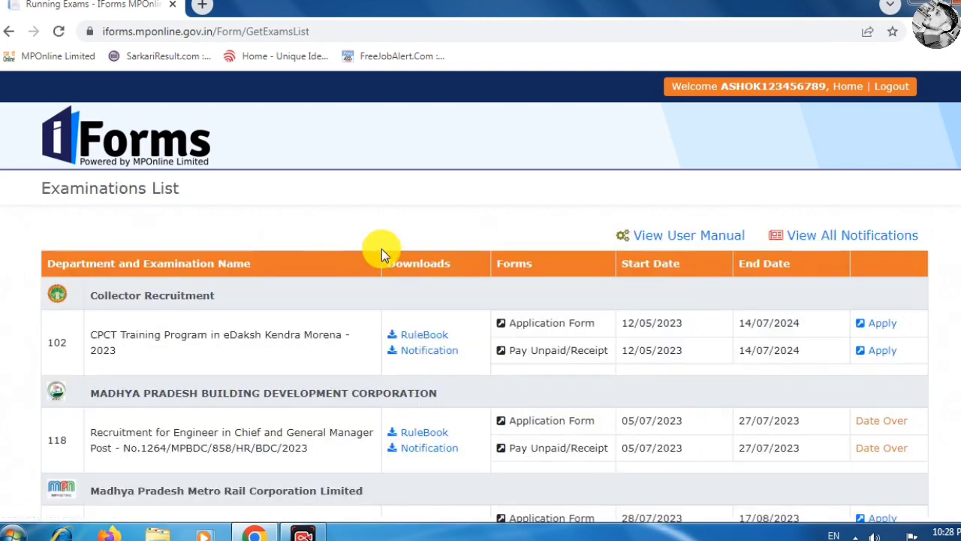
pyautogui.scroll(-4, 384, 250)
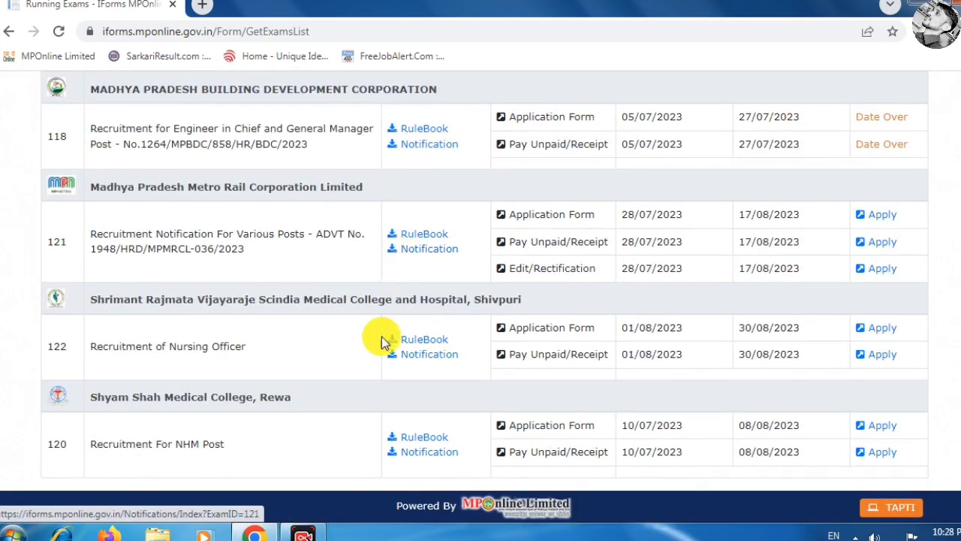
pyautogui.click(880, 328)
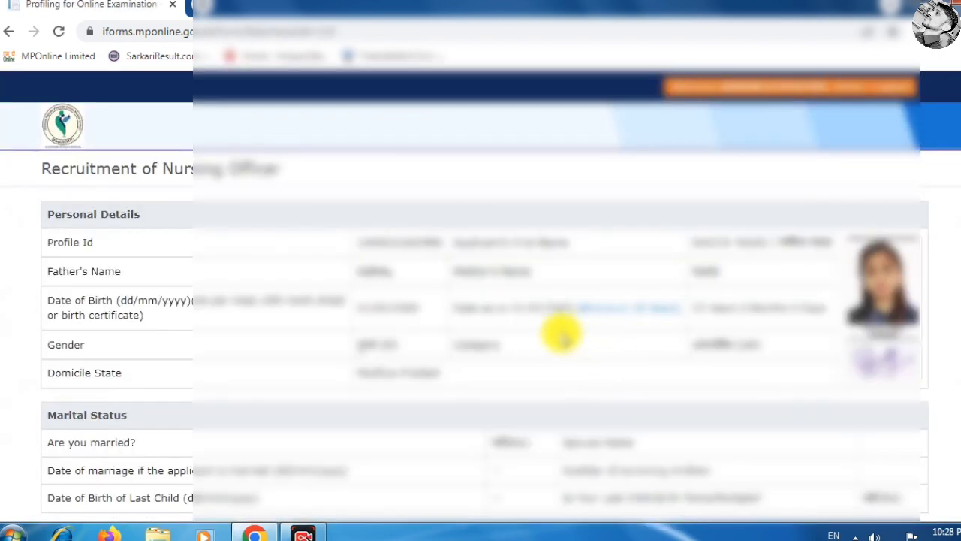
# Review the profile data filled in for Recruitment of Nursing Officer and continue to the main application form
pyautogui.moveTo(33, 167); pyautogui.dragTo(278, 174)
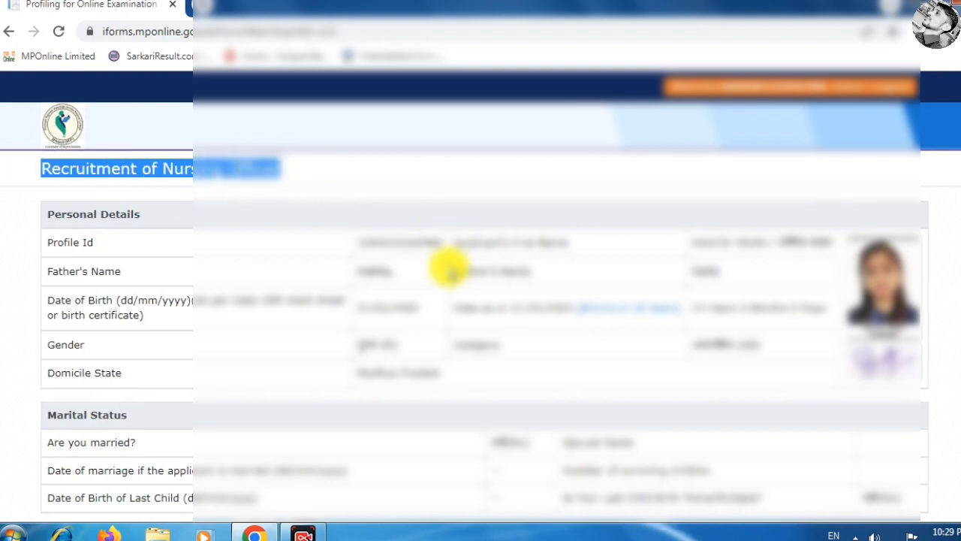
pyautogui.scroll(-5, 456, 253)
pyautogui.scroll(-3, 460, 255)
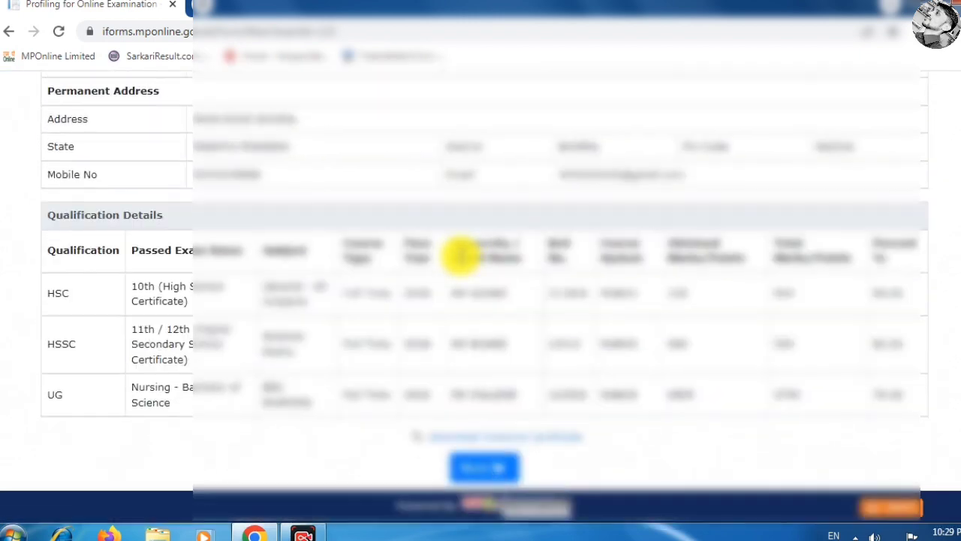
pyautogui.click(484, 467)
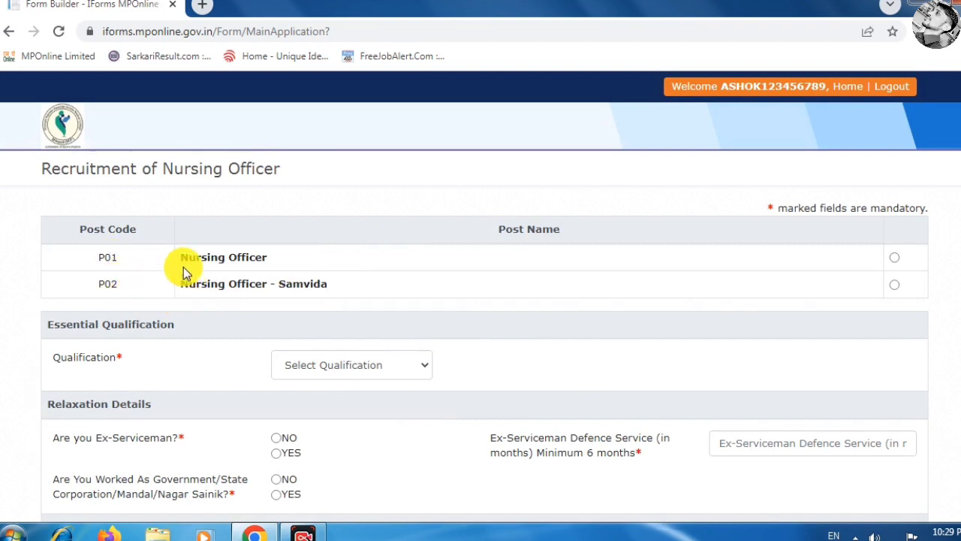
# Review the two available posts and select P01 Nursing Officer for the application
pyautogui.moveTo(181, 258); pyautogui.dragTo(281, 259)
pyautogui.moveTo(181, 285); pyautogui.dragTo(346, 288)
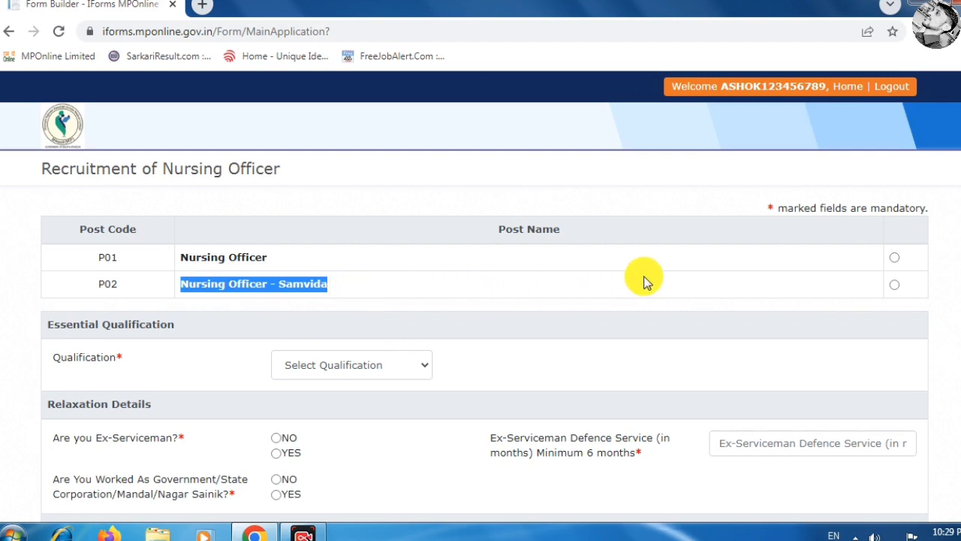
pyautogui.click(894, 257)
# Set the essential qualification to HSC AND 11th / 12th (Higher Secondary School Certificate) Science-Biology AND Nursing - Bachelor of Science
pyautogui.scroll(-2, 748, 290)
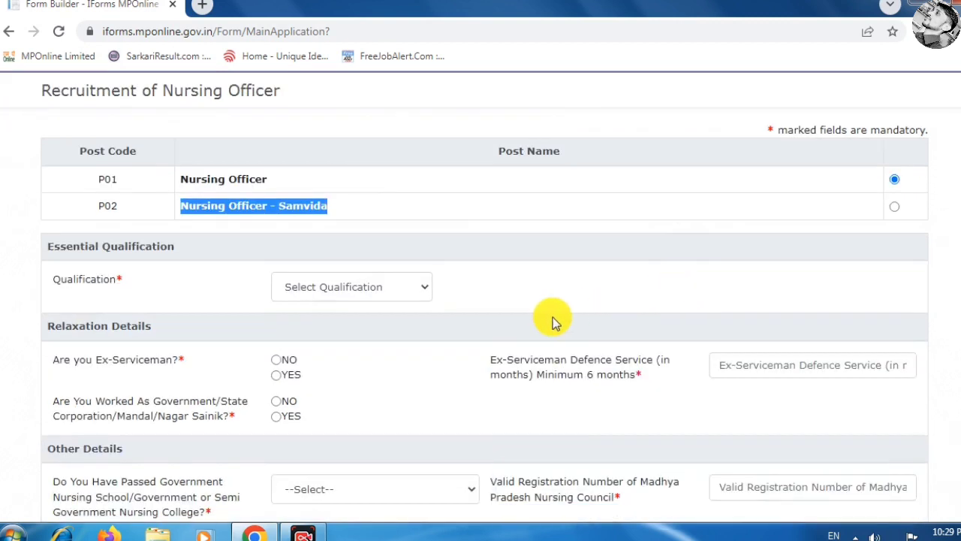
pyautogui.click(365, 295)
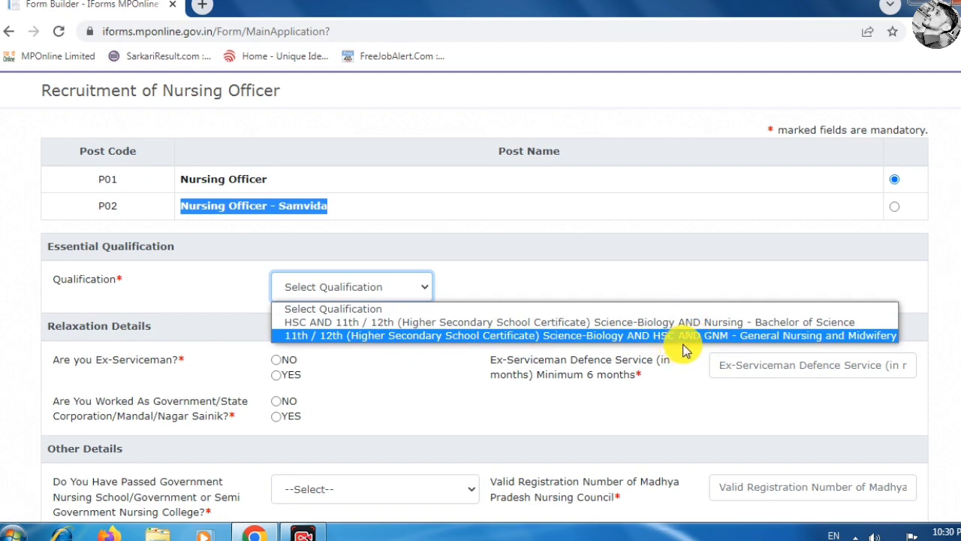
pyautogui.click(719, 336)
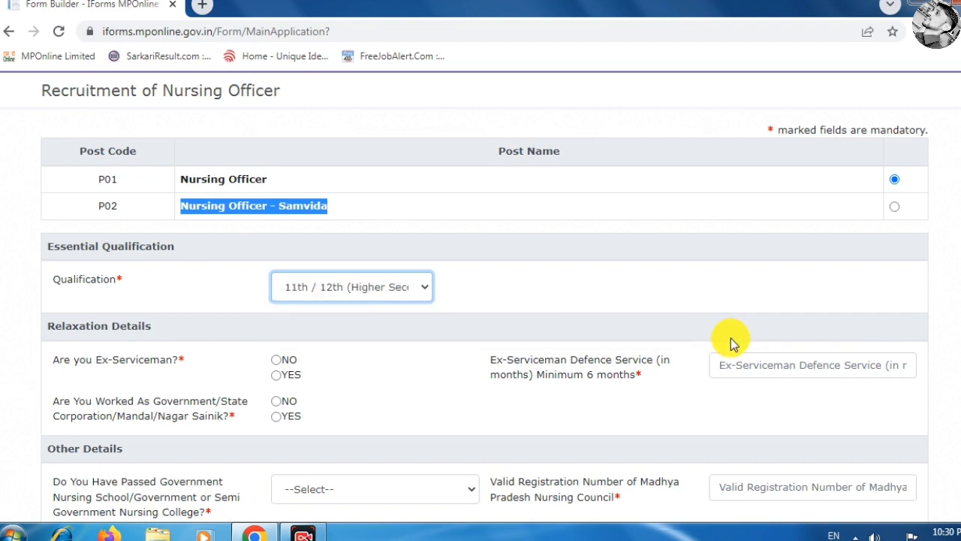
pyautogui.click(368, 291)
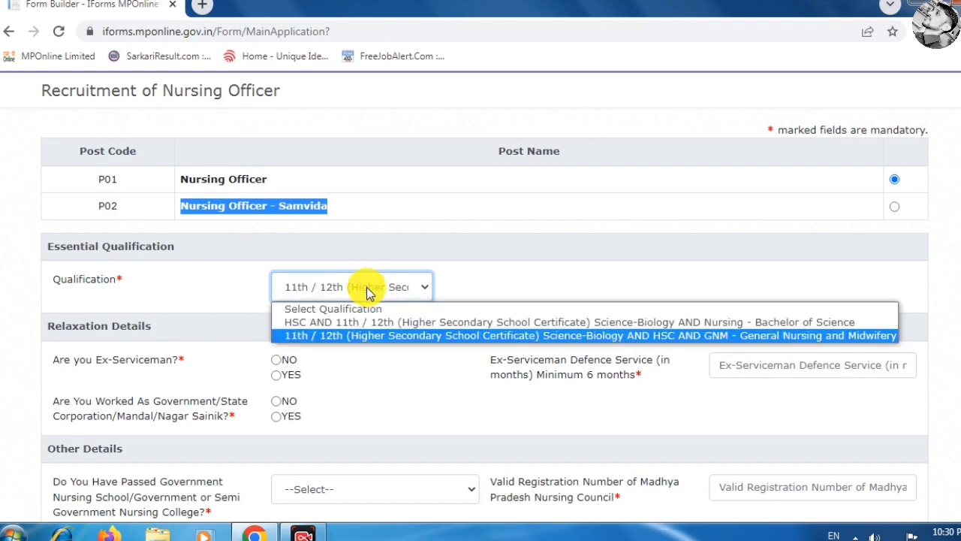
pyautogui.click(452, 323)
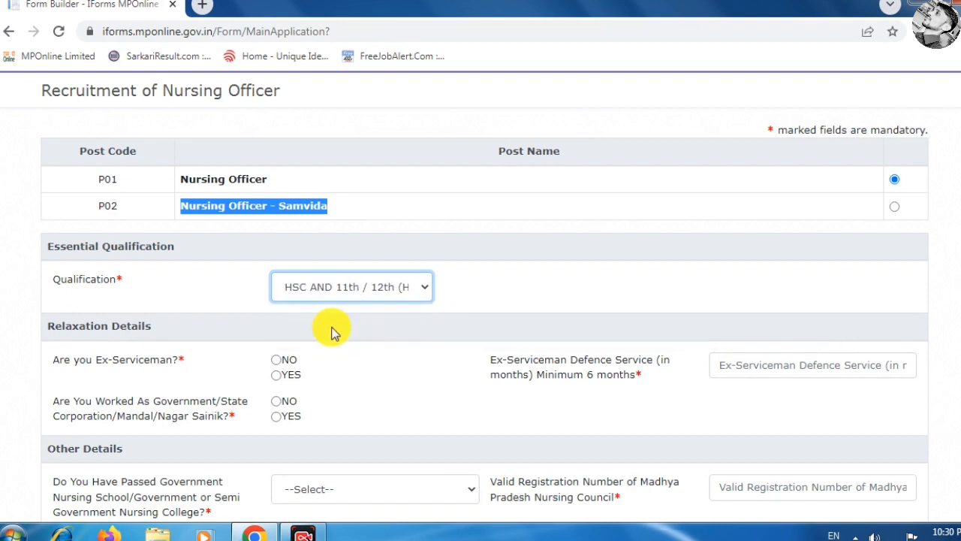
# Answer NO to both relaxation questions, on being an ex-serviceman and on having worked for Government/State Corporation/Mandal/Nagar Sainik
pyautogui.scroll(-1, 334, 328)
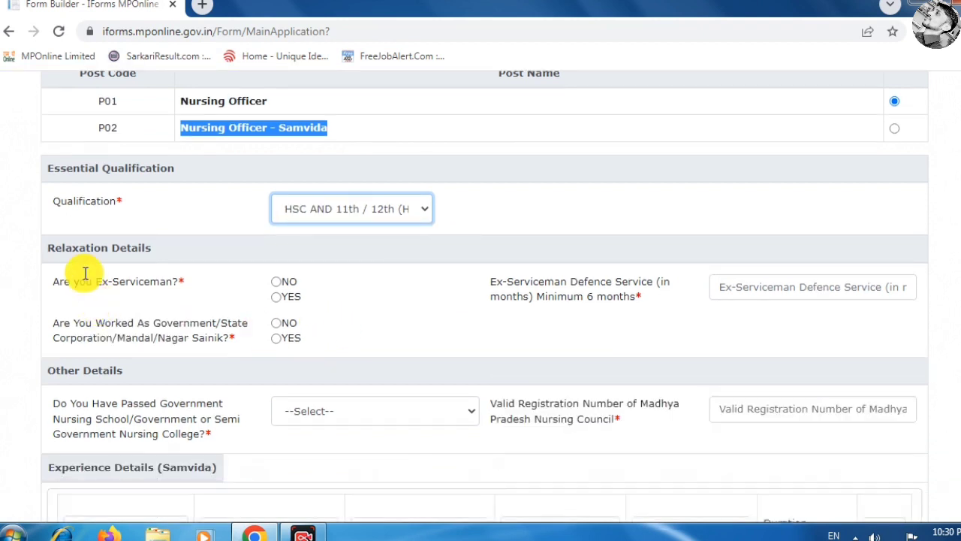
pyautogui.moveTo(59, 281); pyautogui.dragTo(285, 285)
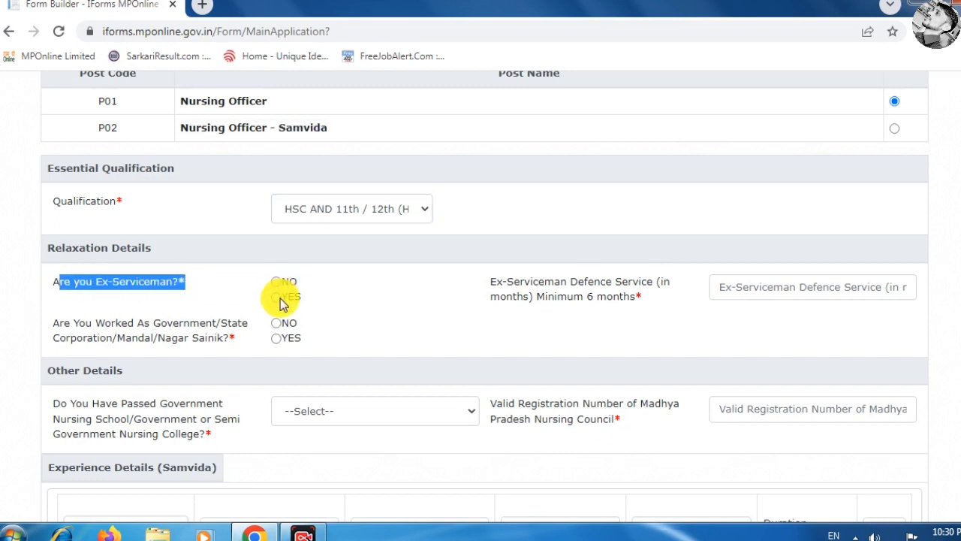
pyautogui.click(277, 284)
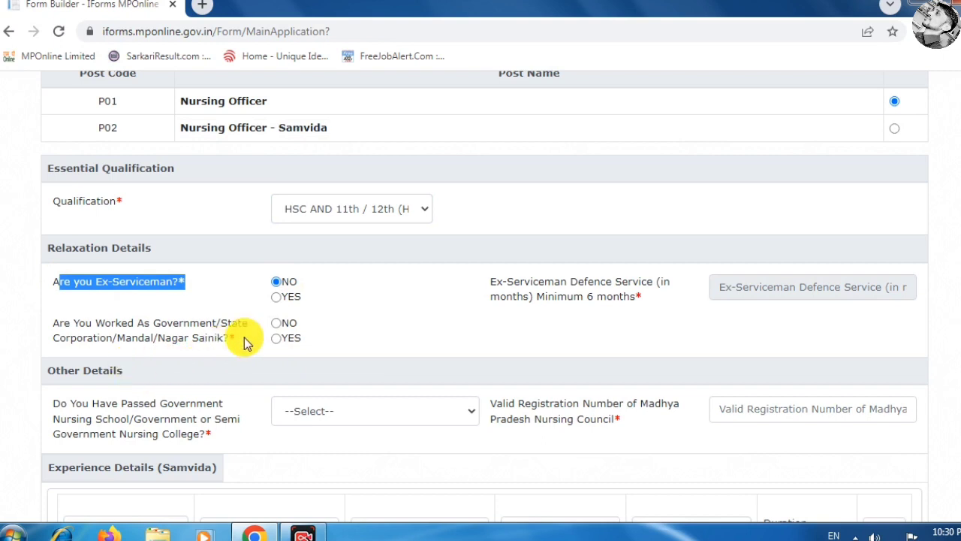
pyautogui.click(274, 323)
# Choose अखिल भारतीय आयुर्विज्ञान संस्थान भोपाल as the government or semi-government nursing college passed from
pyautogui.scroll(-2, 315, 324)
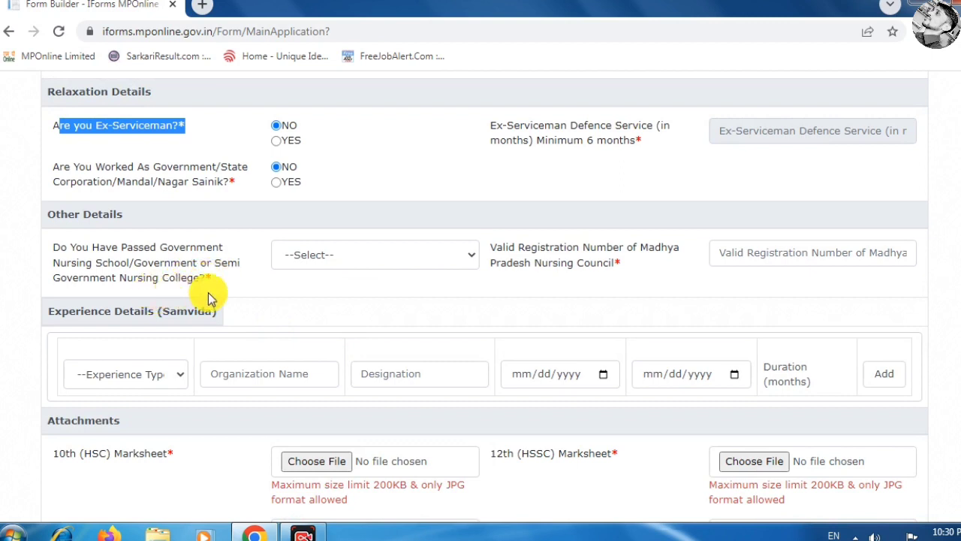
pyautogui.click(348, 257)
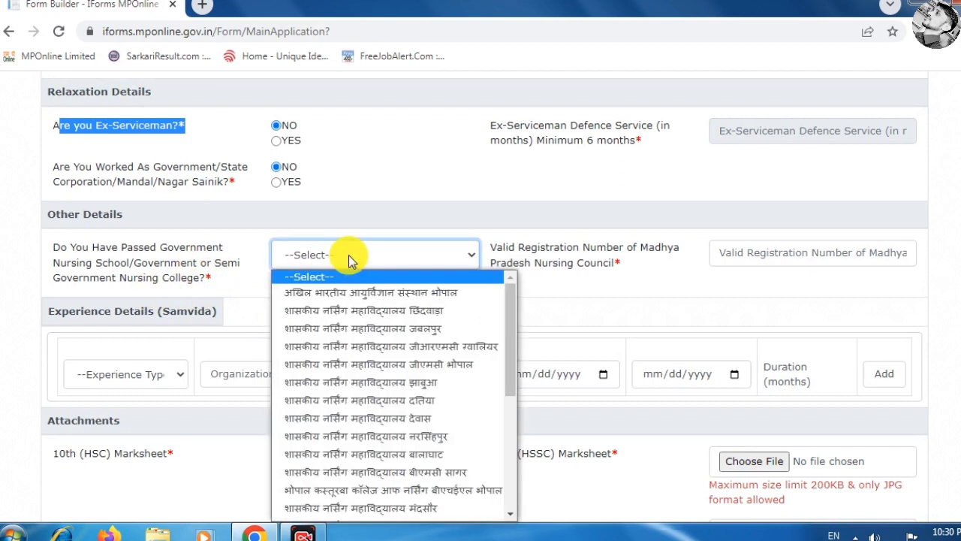
pyautogui.scroll(-4, 368, 330)
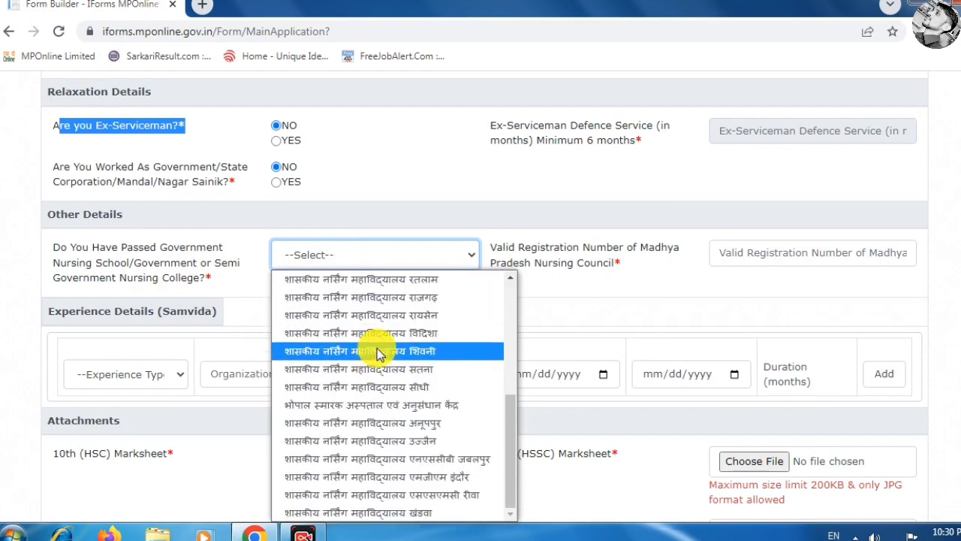
pyautogui.click(376, 348)
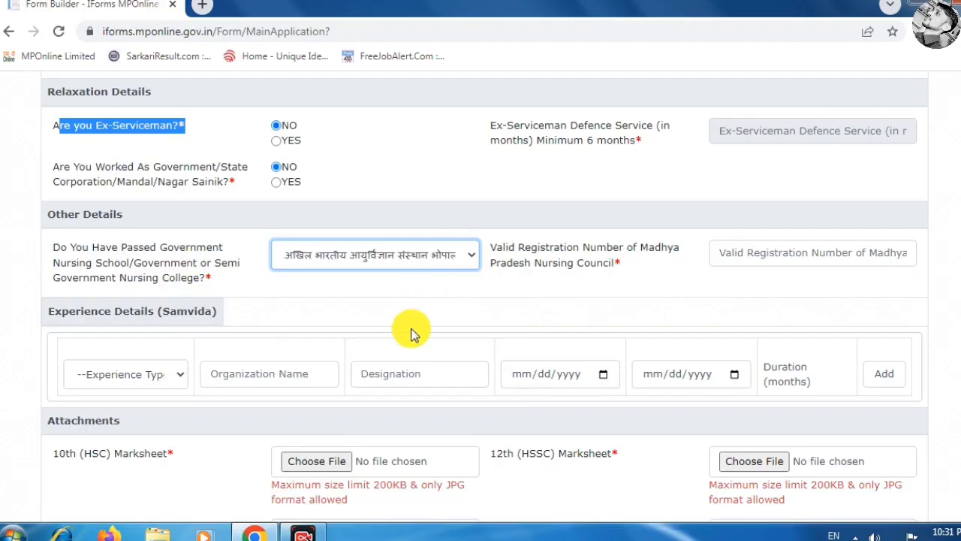
# Examine the Madhya Pradesh Nursing Council registration number field and the experience type options for Samvida, leaving both unfilled
pyautogui.moveTo(496, 247); pyautogui.dragTo(648, 274)
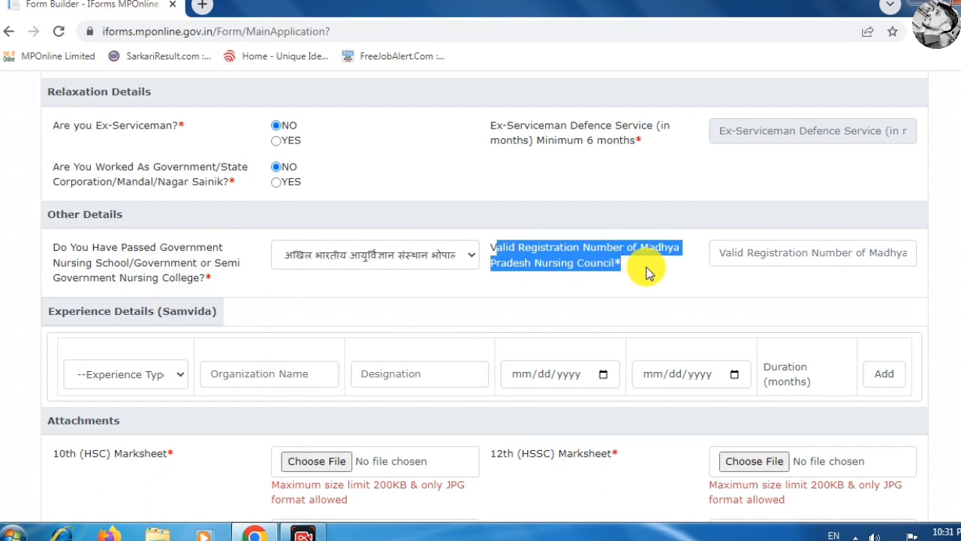
pyautogui.click(782, 255)
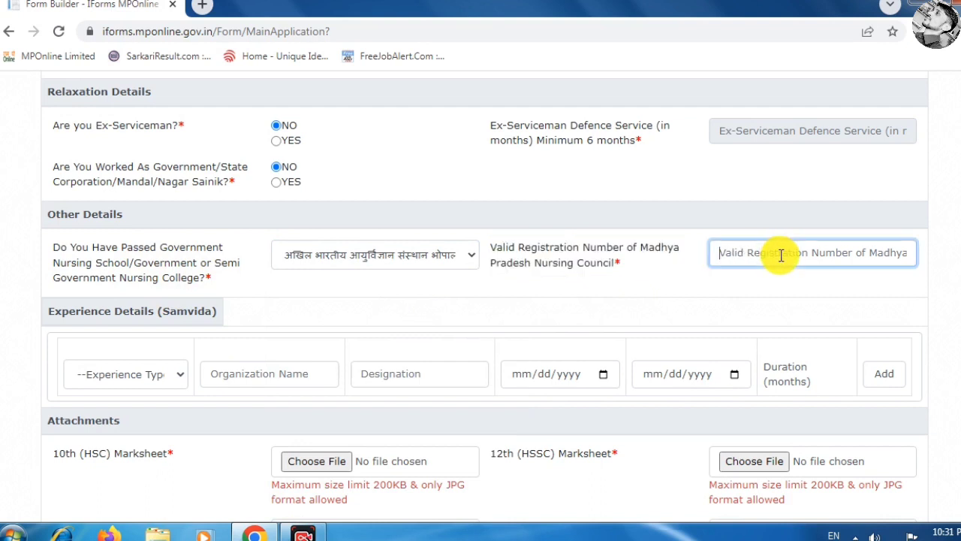
pyautogui.scroll(-2, 456, 322)
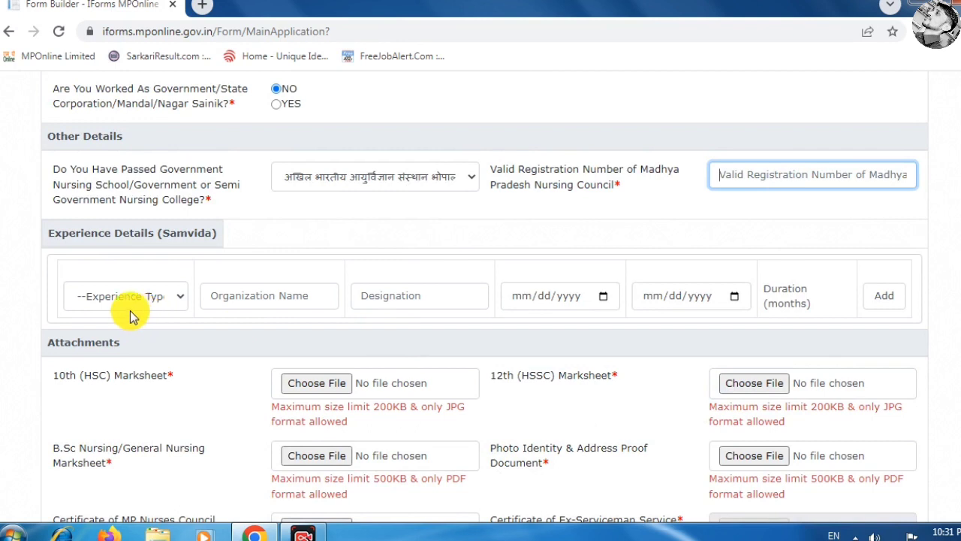
pyautogui.click(160, 301)
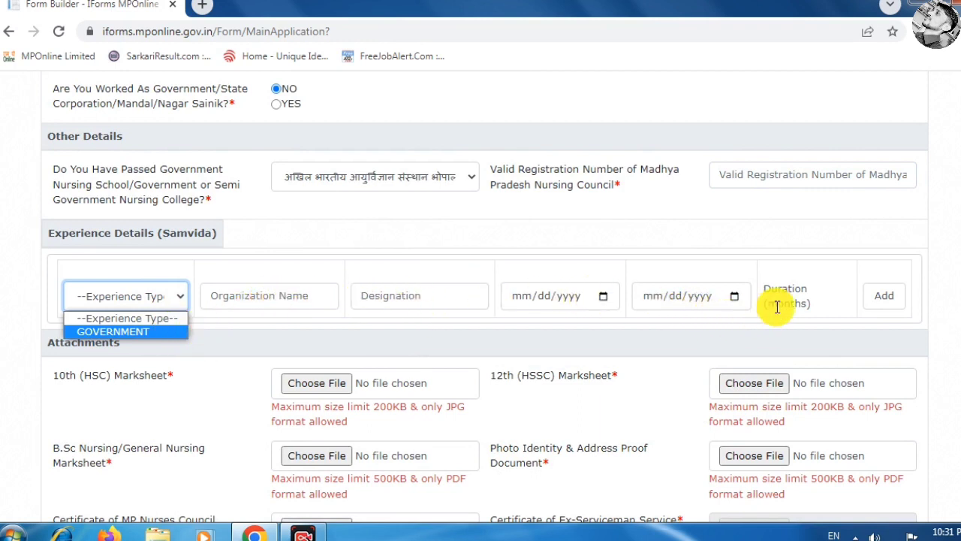
# Read the size and format limits for the 10th, 12th and B.Sc Nursing/General Nursing marksheet attachments
pyautogui.scroll(-2, 777, 307)
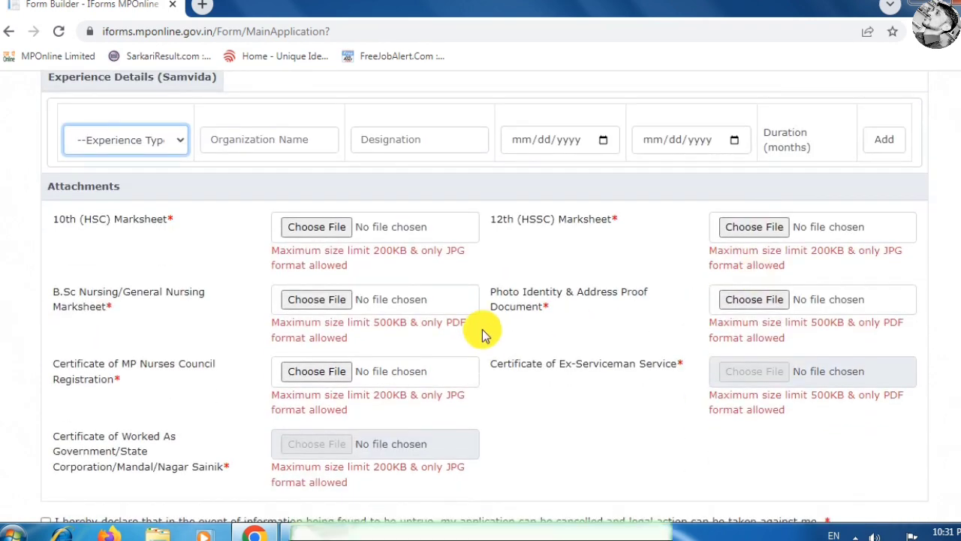
pyautogui.scroll(-1, 482, 329)
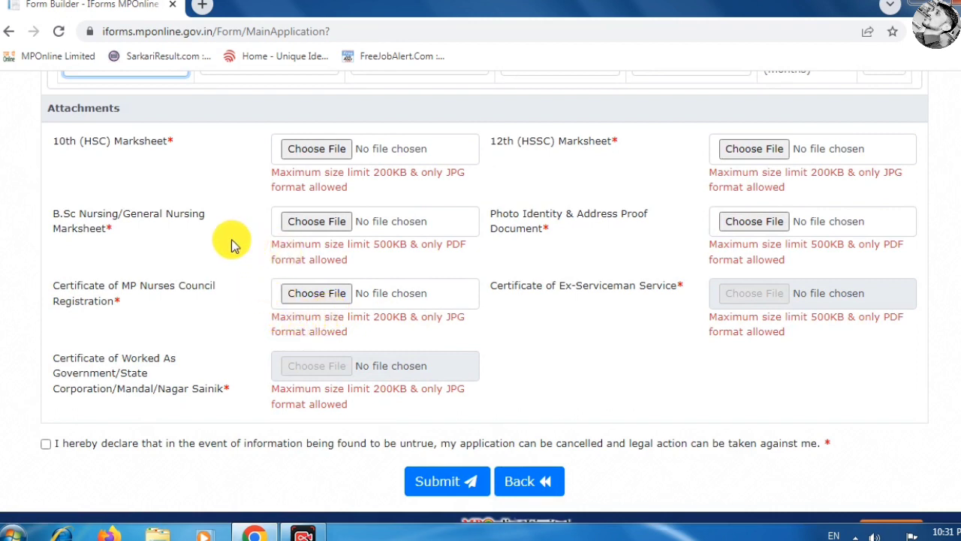
pyautogui.moveTo(52, 142); pyautogui.dragTo(215, 147)
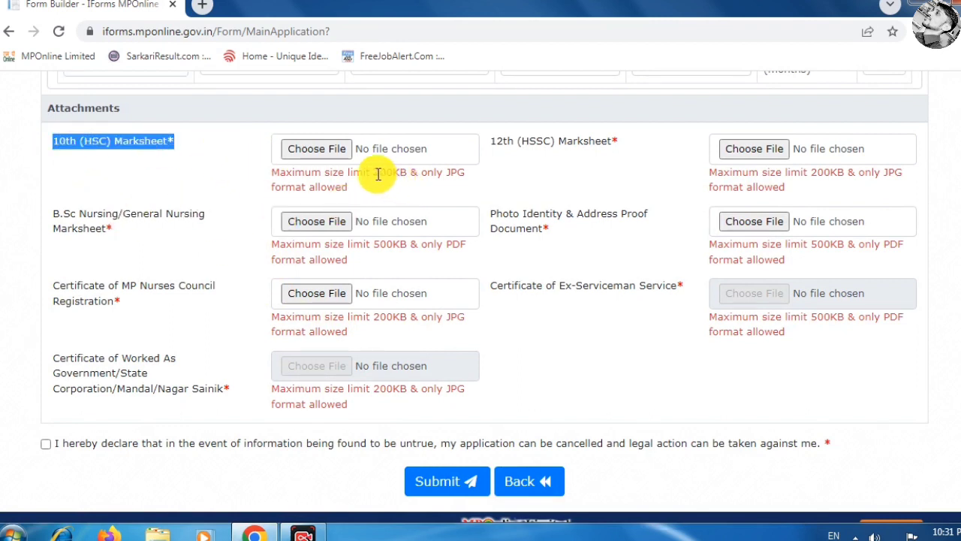
pyautogui.moveTo(375, 173); pyautogui.dragTo(409, 174)
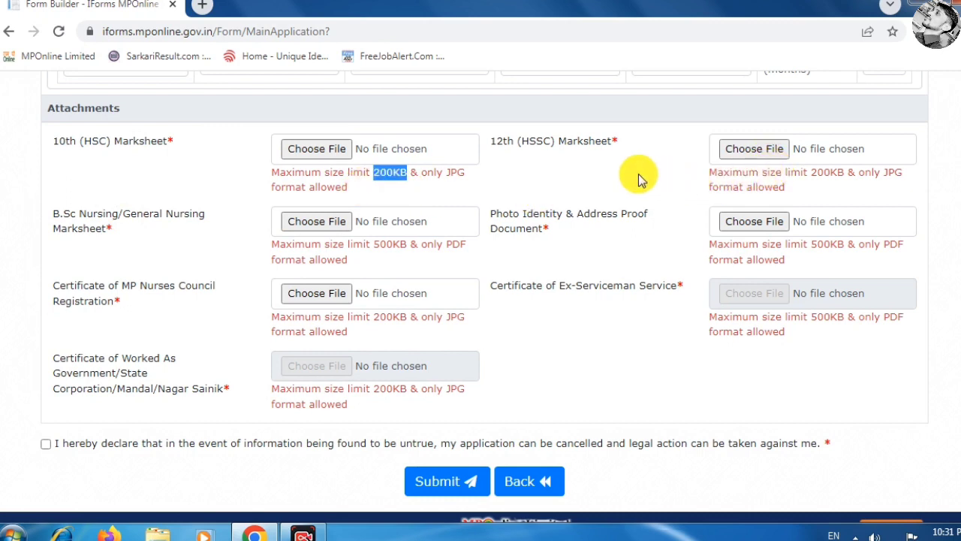
pyautogui.moveTo(804, 173); pyautogui.dragTo(857, 174)
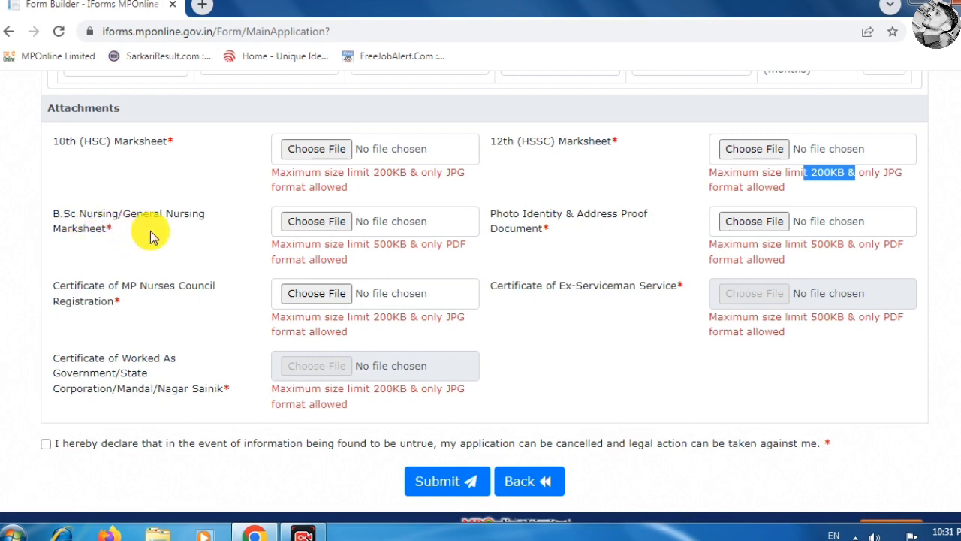
pyautogui.click(280, 249)
pyautogui.moveTo(280, 249); pyautogui.dragTo(428, 269)
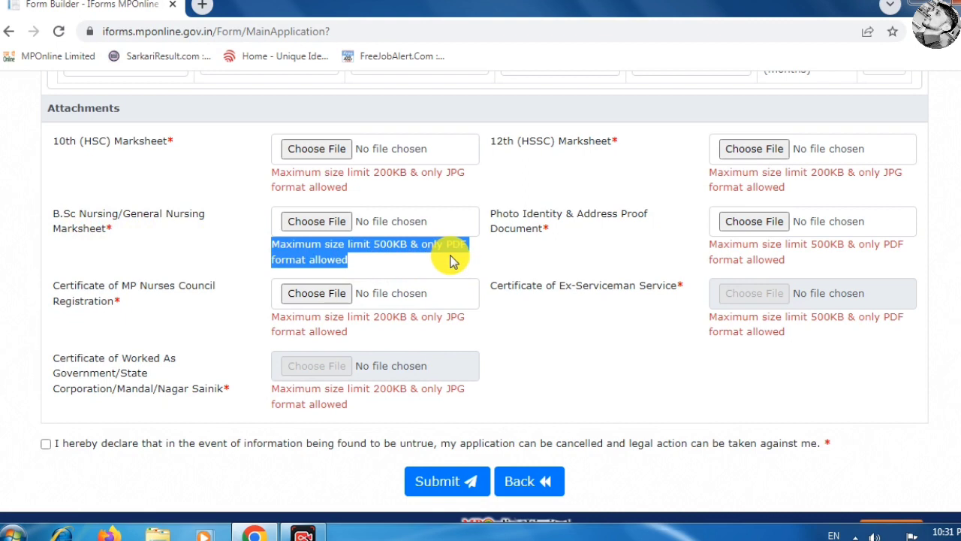
pyautogui.click(237, 246)
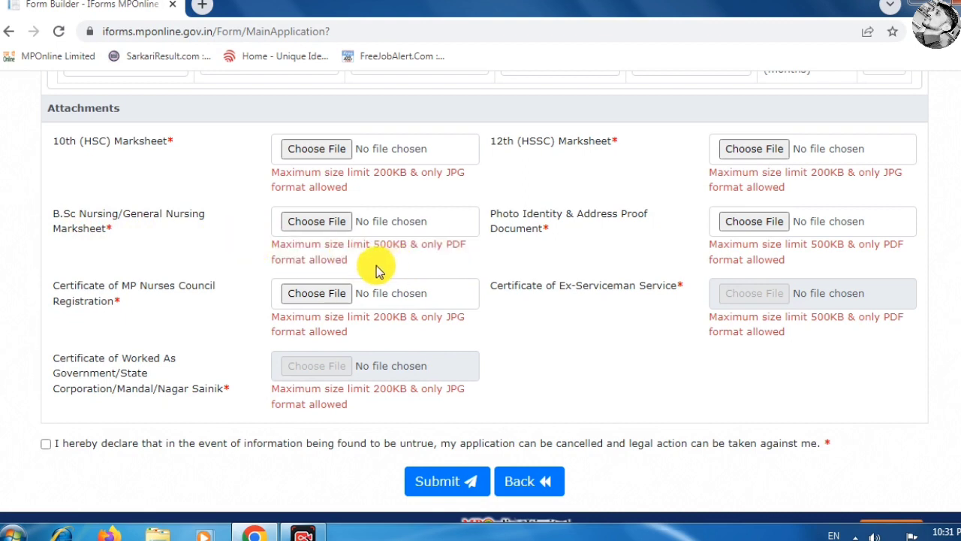
# Check the upload requirements for the photo identity and address proof, MP Nurses Council registration, ex-serviceman and government work certificates
pyautogui.moveTo(513, 216); pyautogui.dragTo(616, 233)
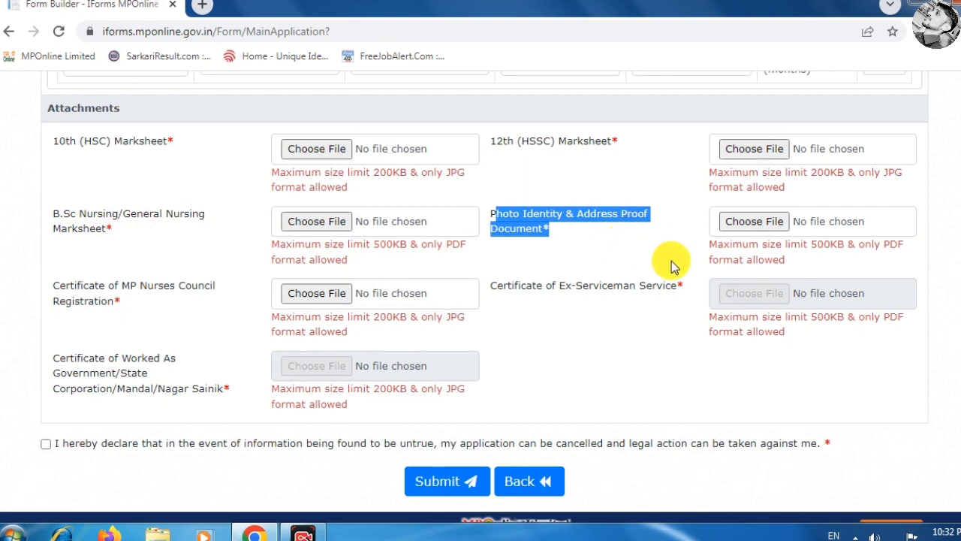
pyautogui.moveTo(714, 243); pyautogui.dragTo(803, 259)
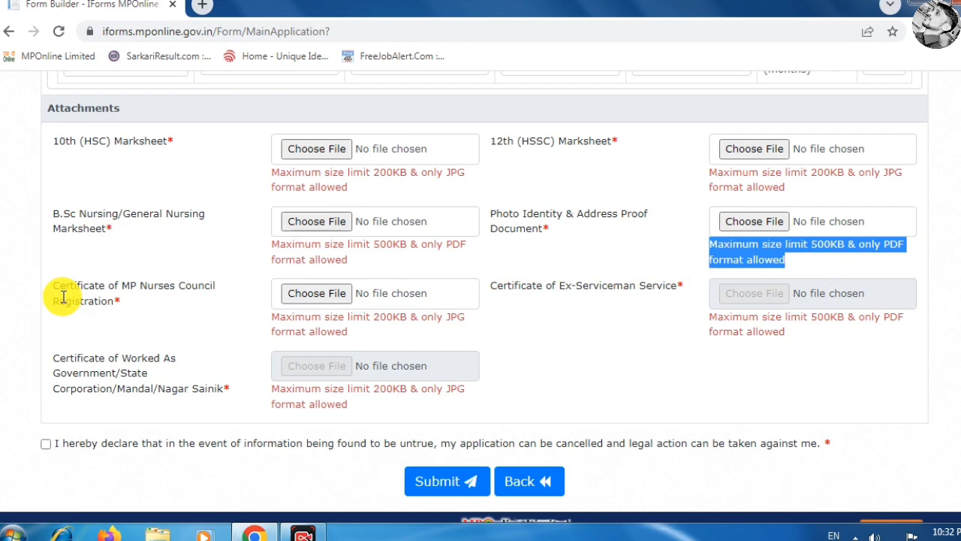
pyautogui.moveTo(53, 290); pyautogui.dragTo(133, 313)
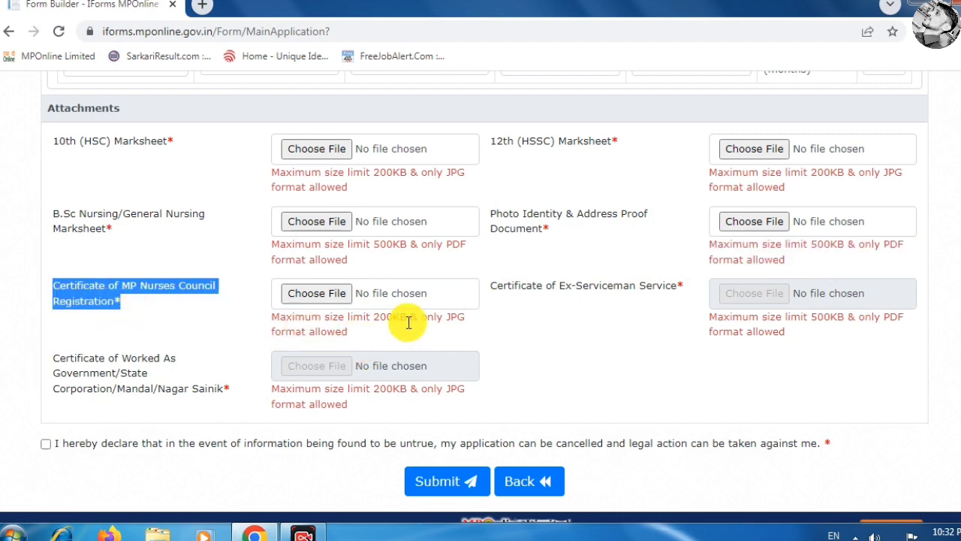
pyautogui.moveTo(443, 317); pyautogui.dragTo(484, 331)
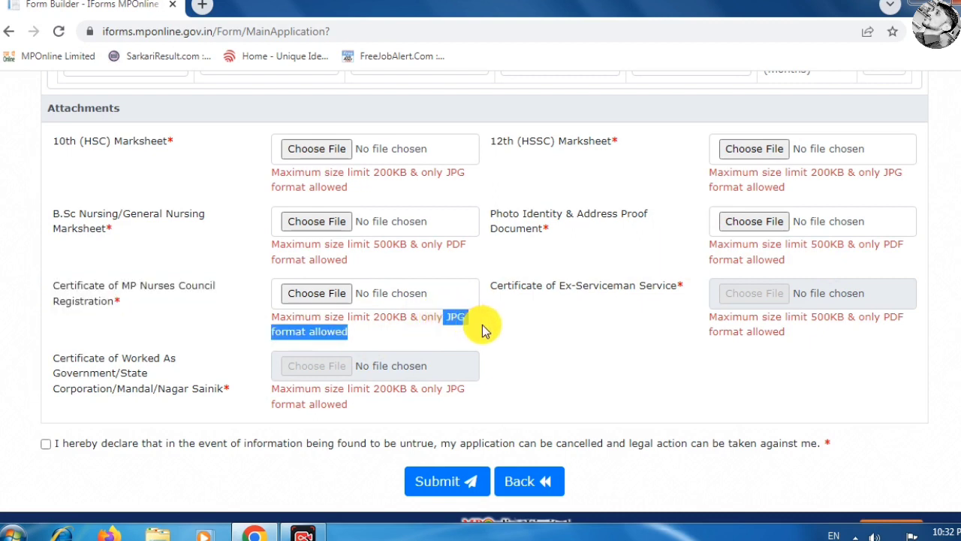
pyautogui.click(504, 286)
pyautogui.moveTo(502, 290); pyautogui.dragTo(660, 314)
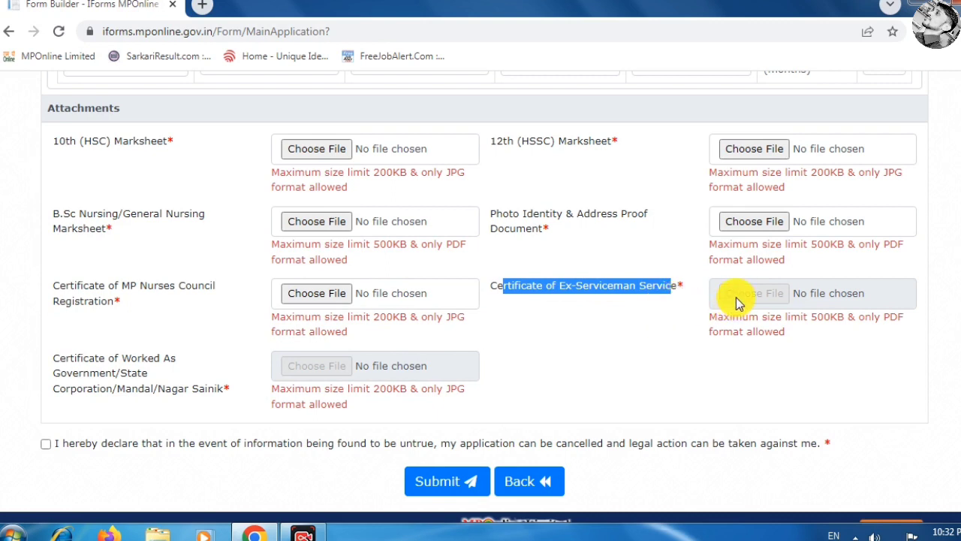
pyautogui.scroll(-1, 357, 380)
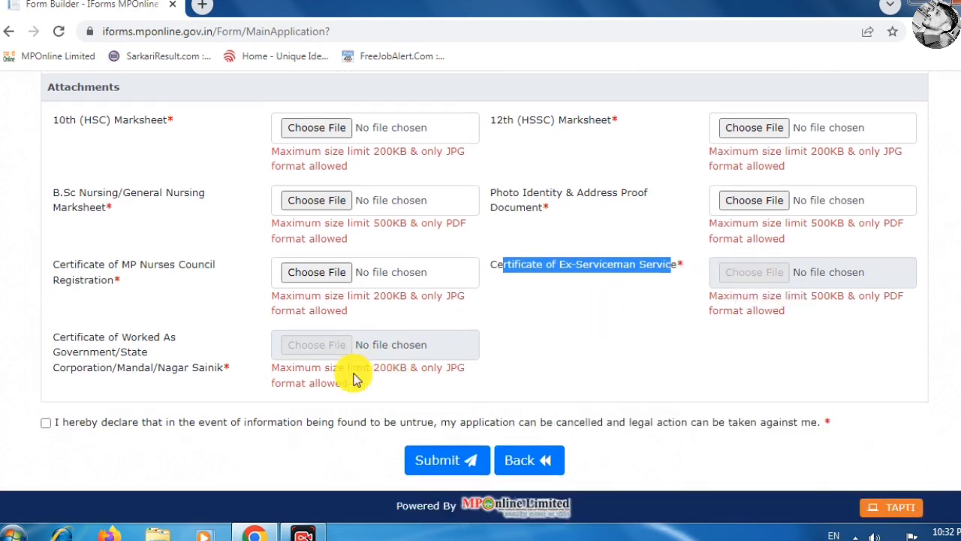